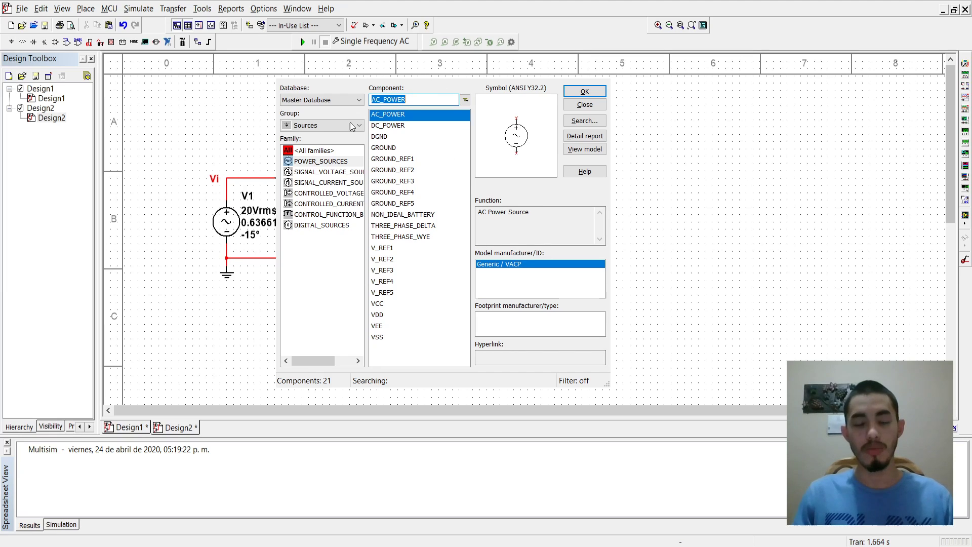
Browse the component library for the ground symbol among the power sources and the resistor, capacitor and inductor families in the Basic group.
{"action": "left_click", "coordinate": [327, 164]}
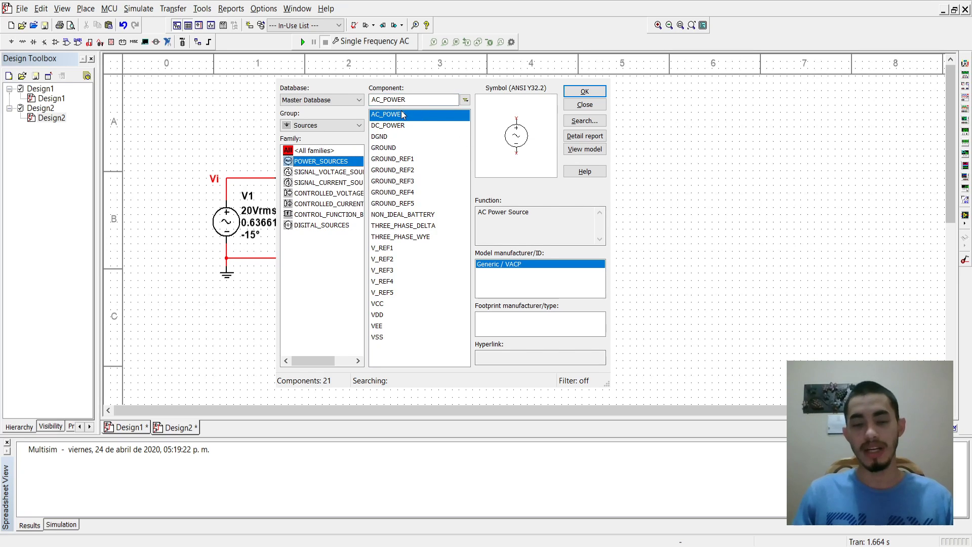
{"action": "left_click", "coordinate": [403, 149]}
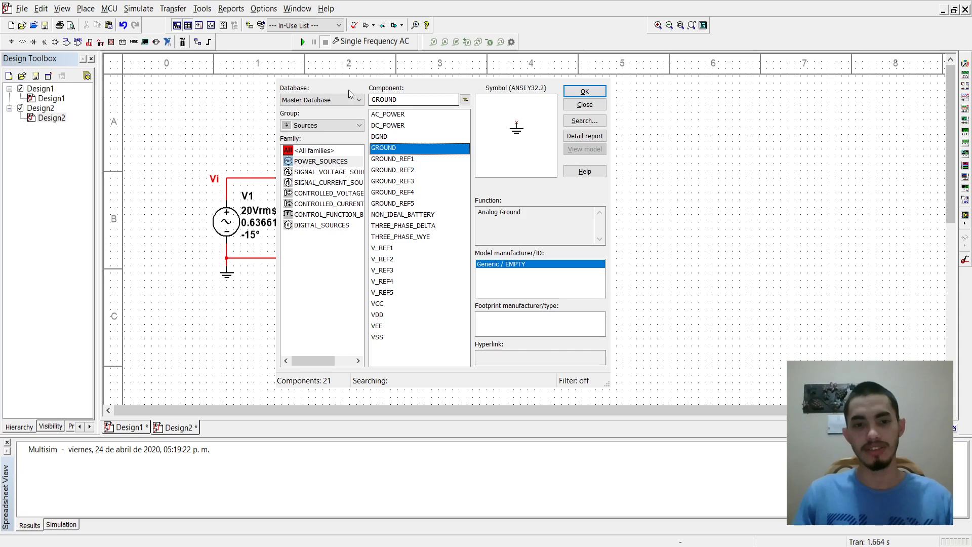
{"action": "left_click", "coordinate": [310, 153]}
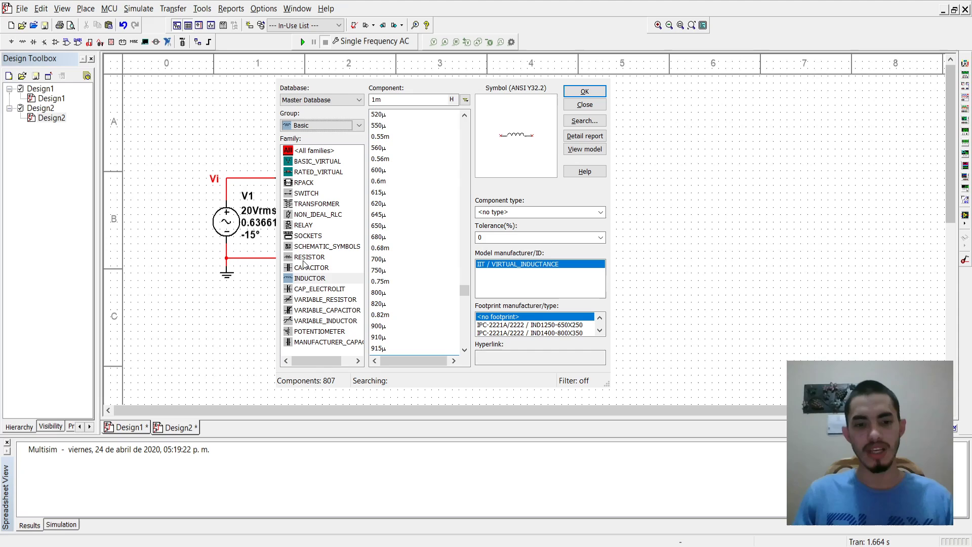
{"action": "left_click", "coordinate": [306, 258]}
{"action": "left_click", "coordinate": [323, 269]}
{"action": "left_click", "coordinate": [323, 278]}
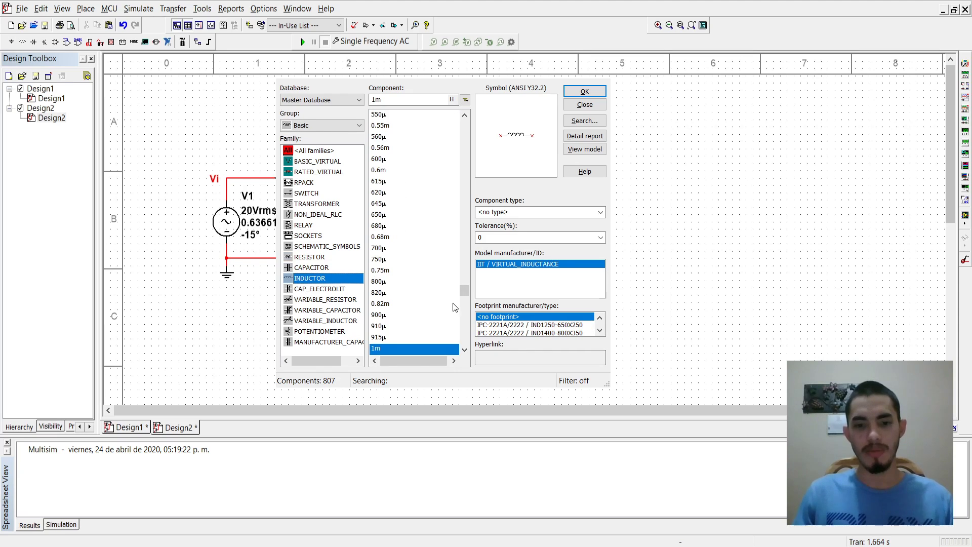
{"action": "mouse_move", "coordinate": [463, 291]}
{"action": "left_mouse_down"}
{"action": "mouse_move", "coordinate": [463, 321]}
{"action": "mouse_move", "coordinate": [461, 288]}
{"action": "left_mouse_up"}
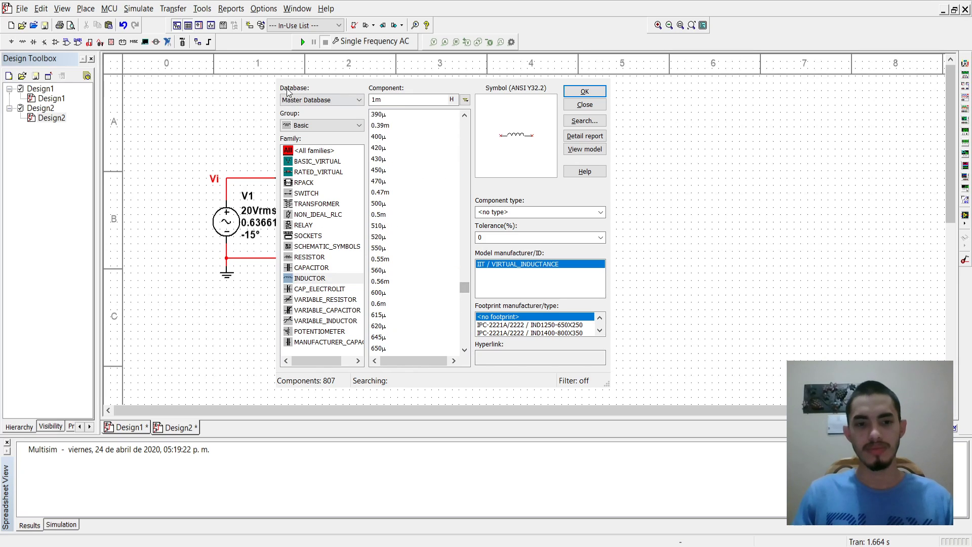
{"action": "left_click", "coordinate": [321, 125]}
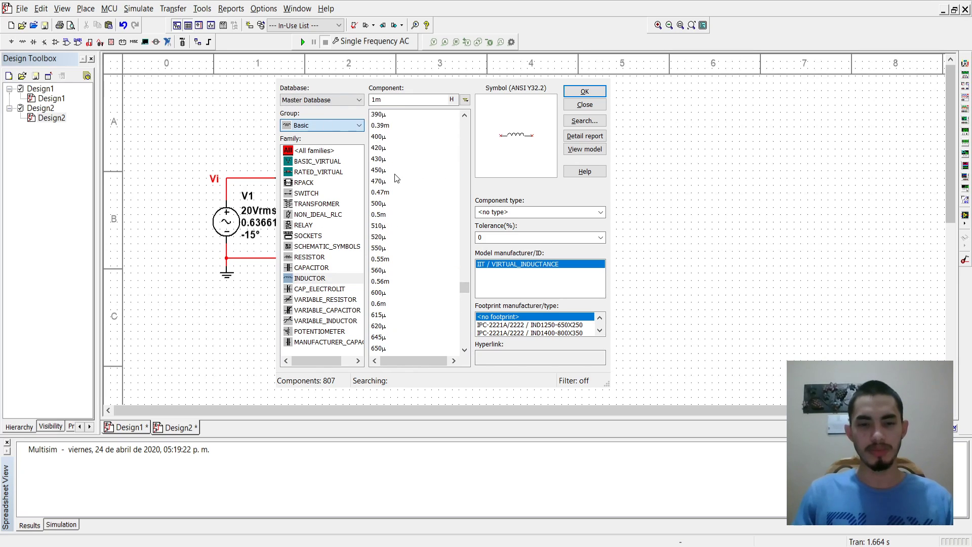
{"action": "left_click", "coordinate": [631, 63]}
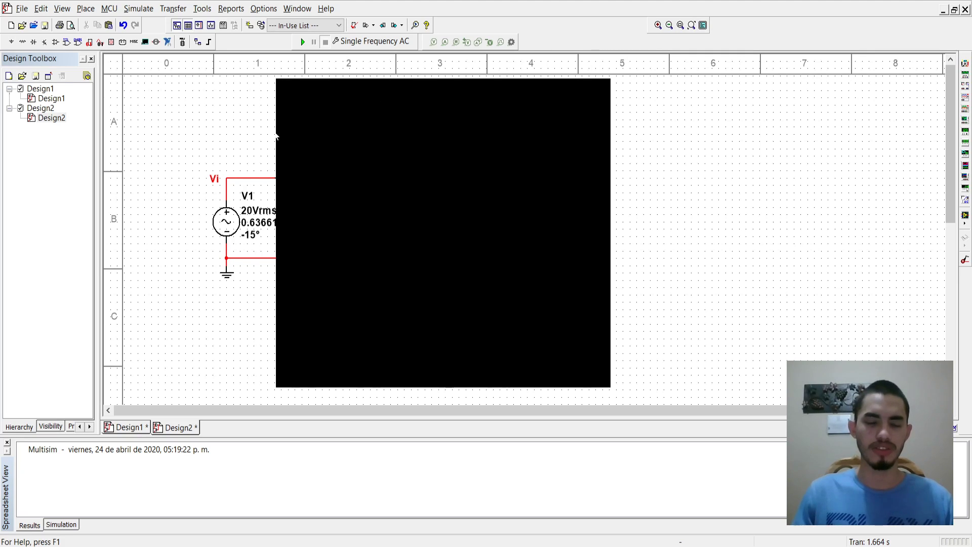
Open resistor R1's value settings, check its resistance and close them with the value kept.
{"action": "mouse_move", "coordinate": [295, 178]}
{"action": "left_mouse_down"}
{"action": "mouse_move", "coordinate": [280, 105]}
{"action": "mouse_move", "coordinate": [287, 178]}
{"action": "left_mouse_up"}
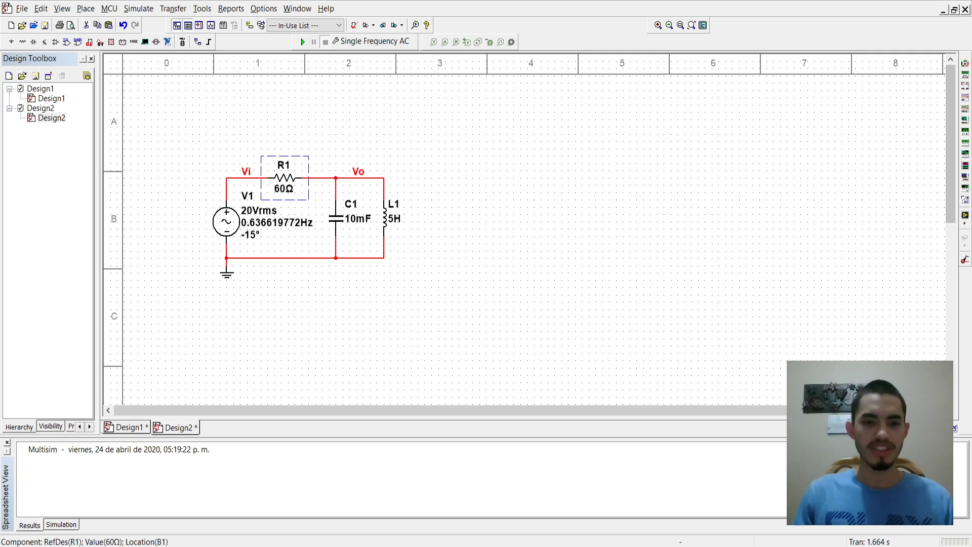
{"action": "left_click", "coordinate": [282, 188]}
{"action": "left_click", "coordinate": [282, 188]}
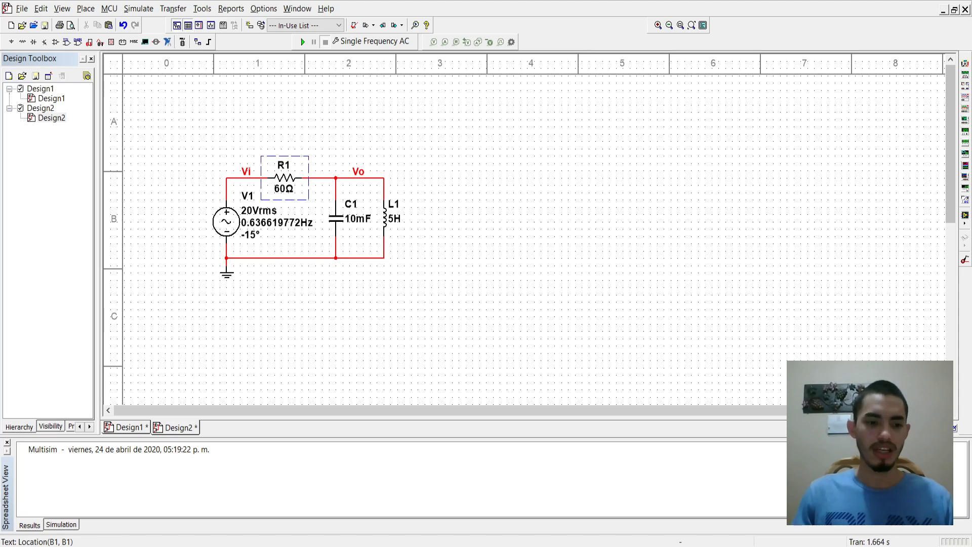
{"action": "double_click", "coordinate": [282, 188]}
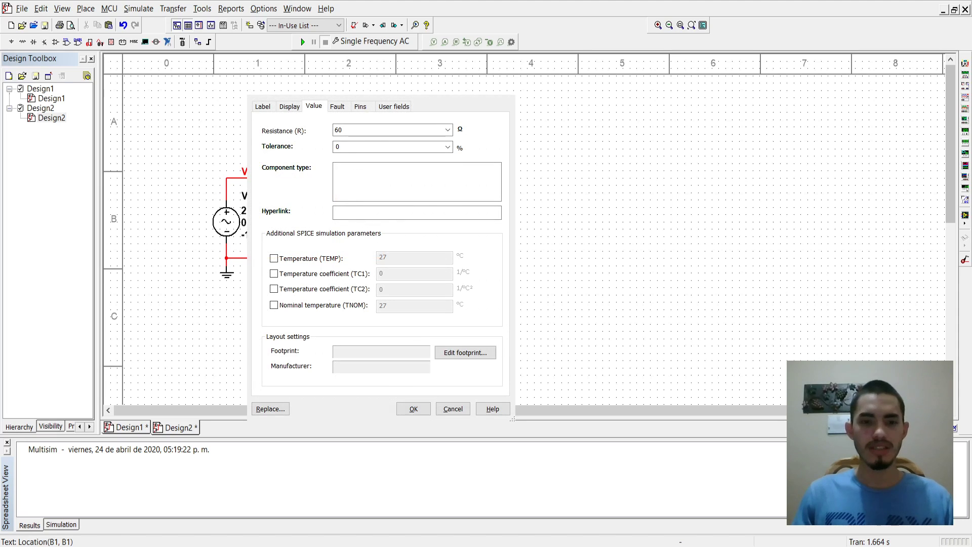
{"action": "left_click", "coordinate": [350, 129]}
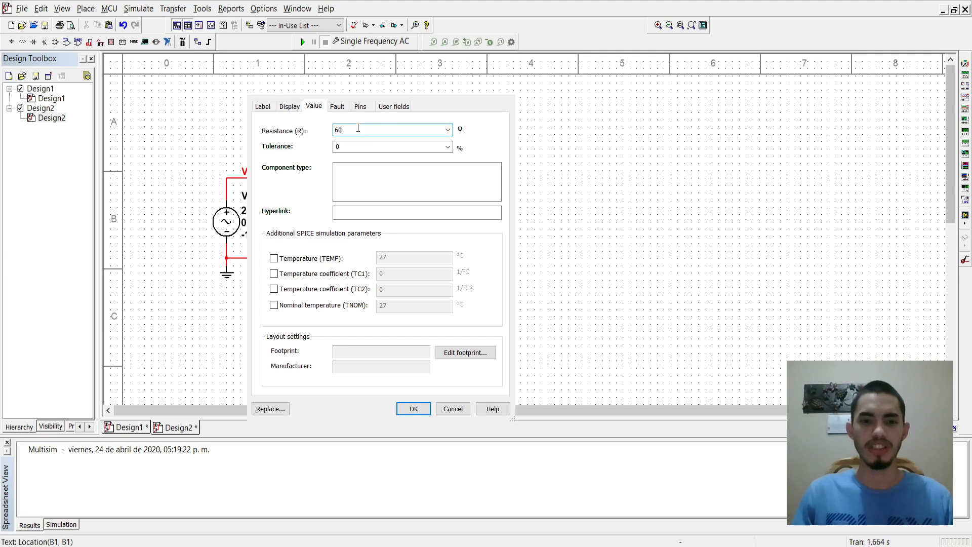
{"action": "key", "text": "Return"}
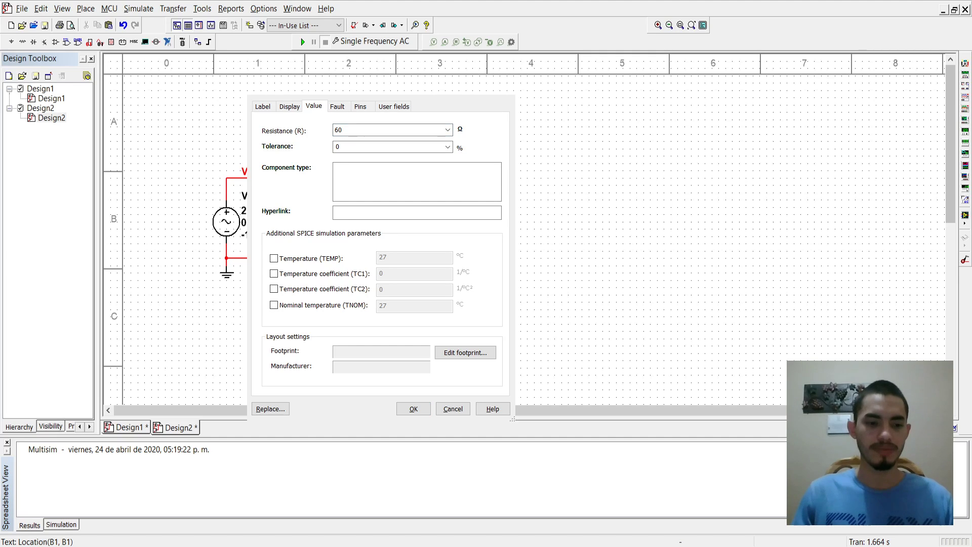
{"action": "key", "text": "Return"}
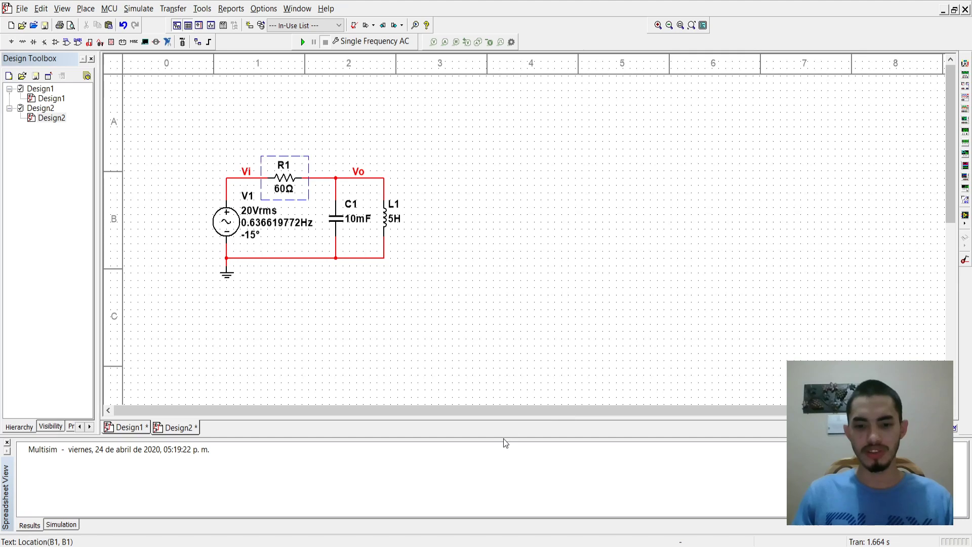
{"action": "left_click", "coordinate": [397, 312]}
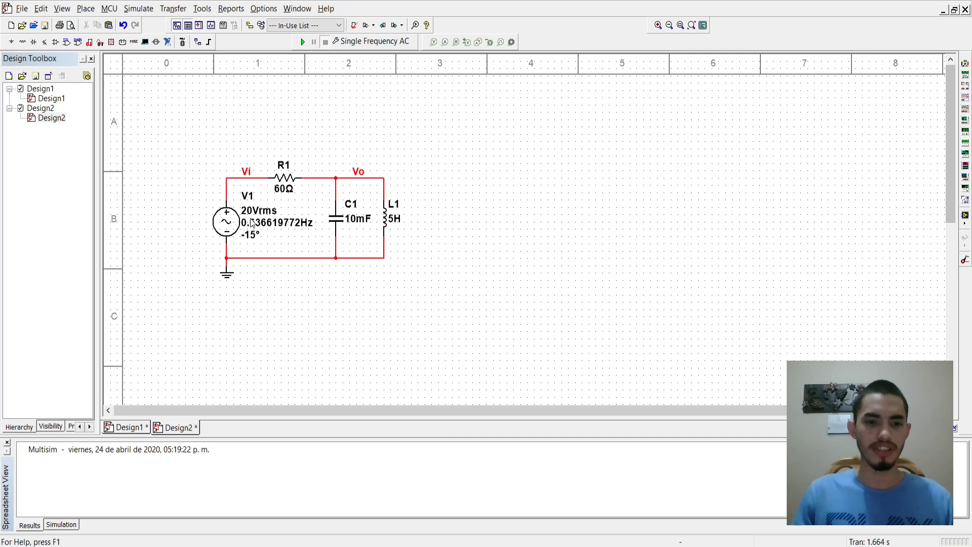
Open the value settings of AC source V1 and compare its RMS voltage with its AC analysis magnitude.
{"action": "left_click", "coordinate": [250, 221]}
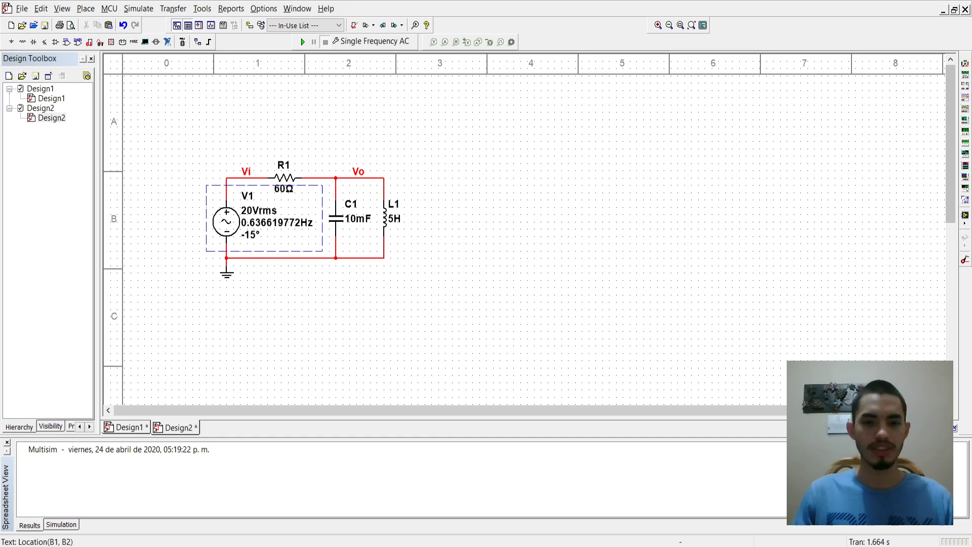
{"action": "double_click", "coordinate": [268, 213]}
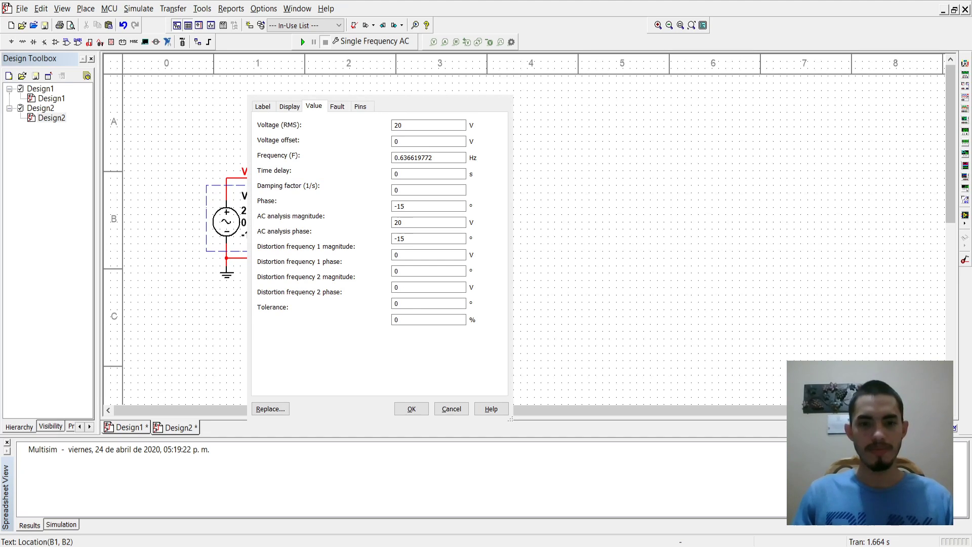
{"action": "left_click", "coordinate": [398, 126]}
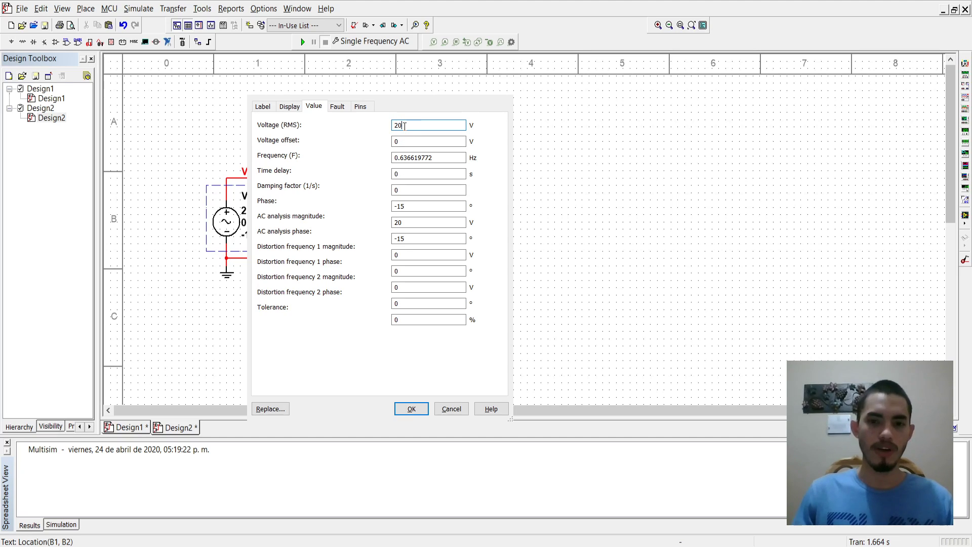
{"action": "left_click", "coordinate": [405, 126]}
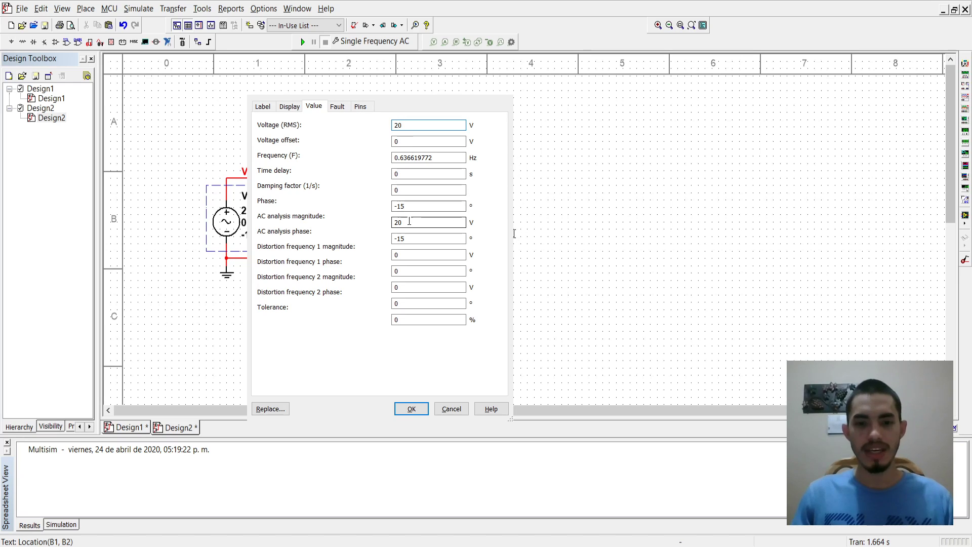
{"action": "double_click", "coordinate": [398, 126]}
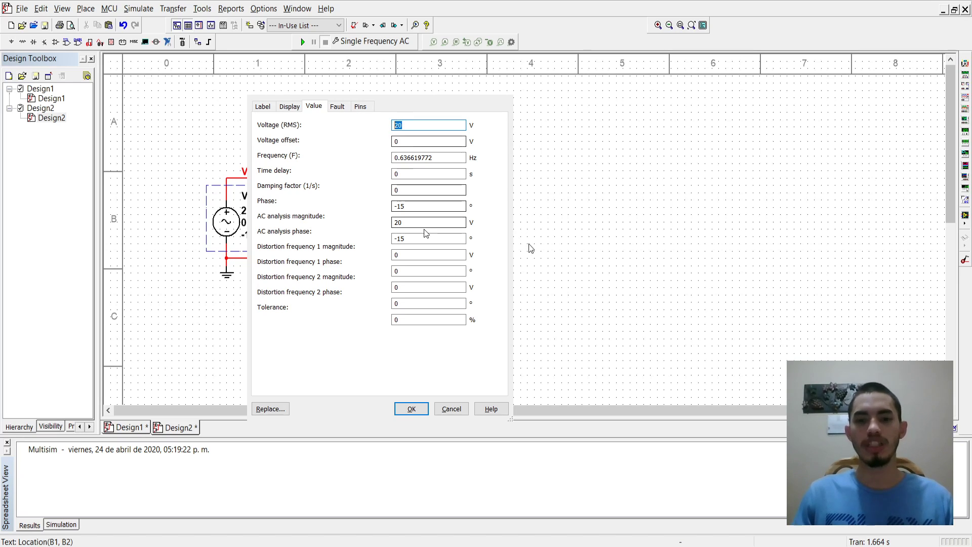
{"action": "left_click_drag", "start_coordinate": [406, 223], "coordinate": [386, 220]}
{"action": "left_click", "coordinate": [408, 223]}
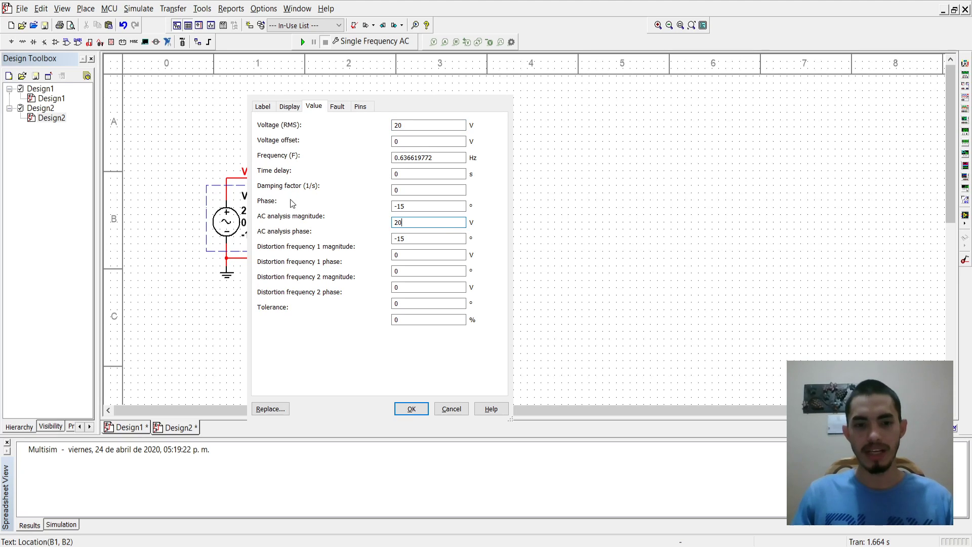
Check V1's phase against its AC analysis phase.
{"action": "double_click", "coordinate": [407, 207]}
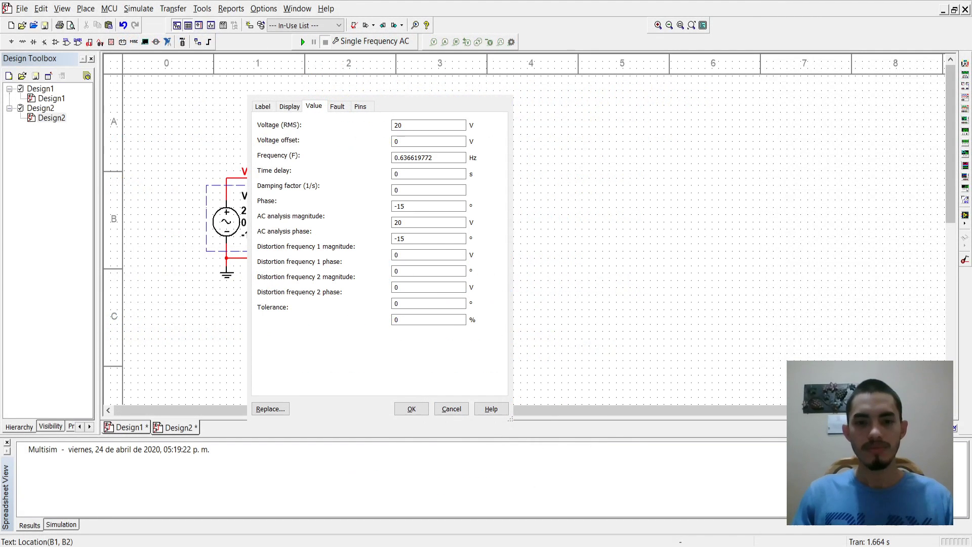
{"action": "key", "text": "Tab"}
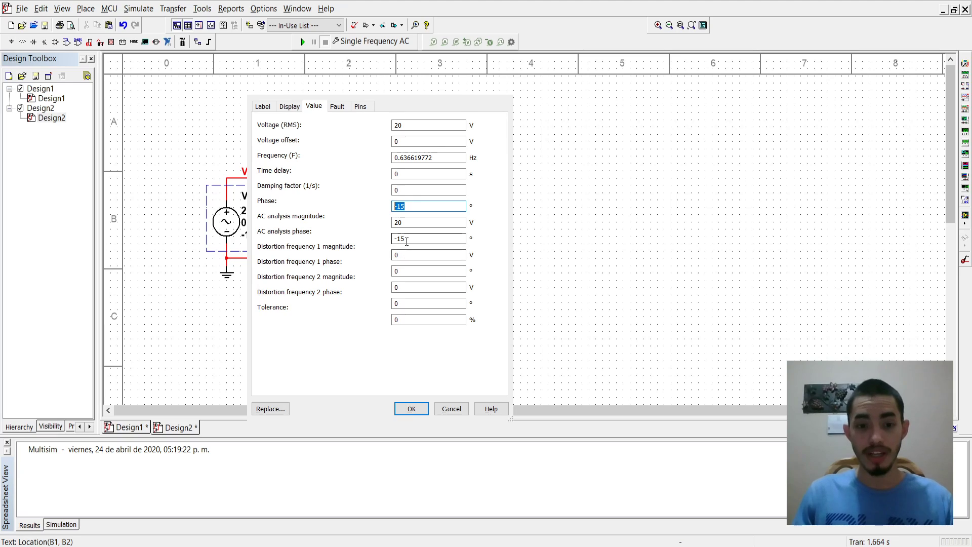
{"action": "left_click_drag", "start_coordinate": [408, 239], "coordinate": [398, 243]}
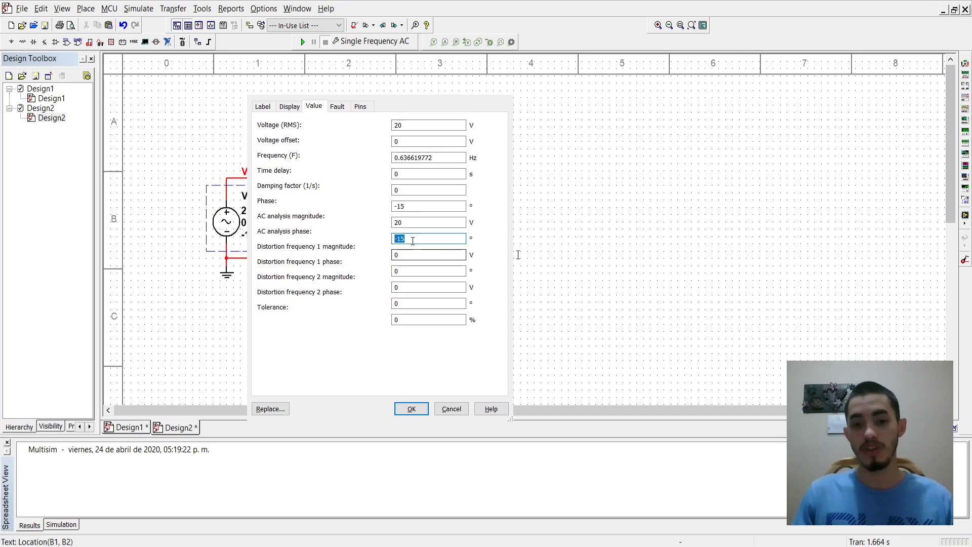
{"action": "left_click", "coordinate": [414, 240]}
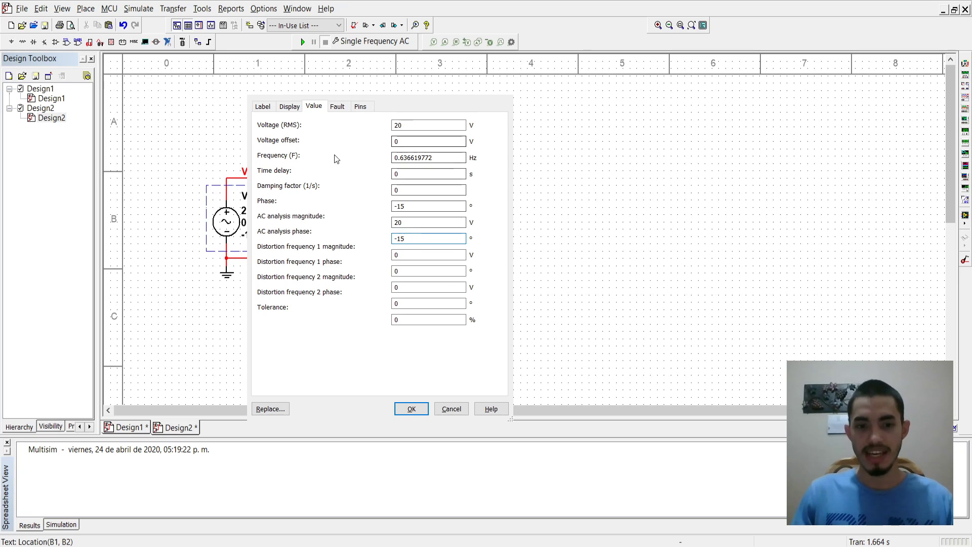
Examine the frequency value of source V1 in hertz.
{"action": "double_click", "coordinate": [440, 158]}
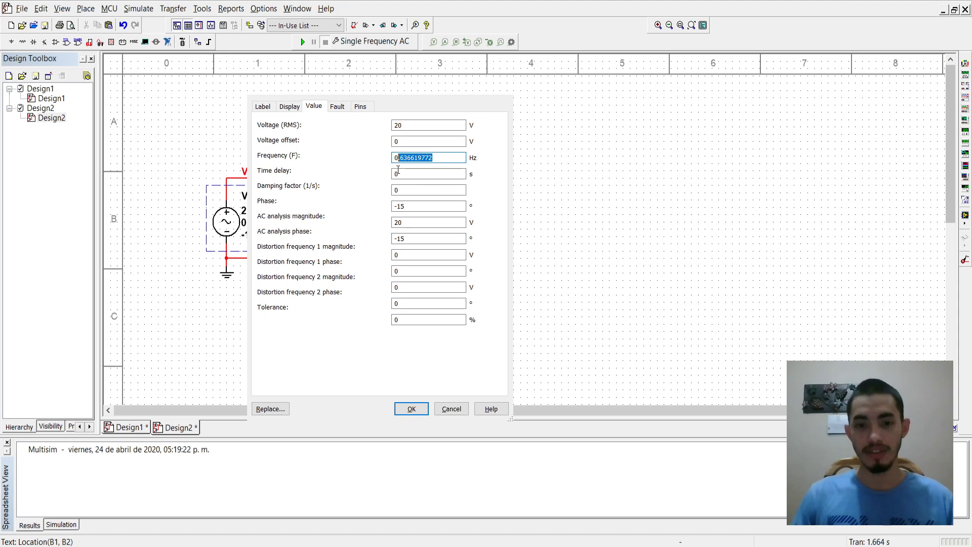
{"action": "left_click", "coordinate": [439, 160]}
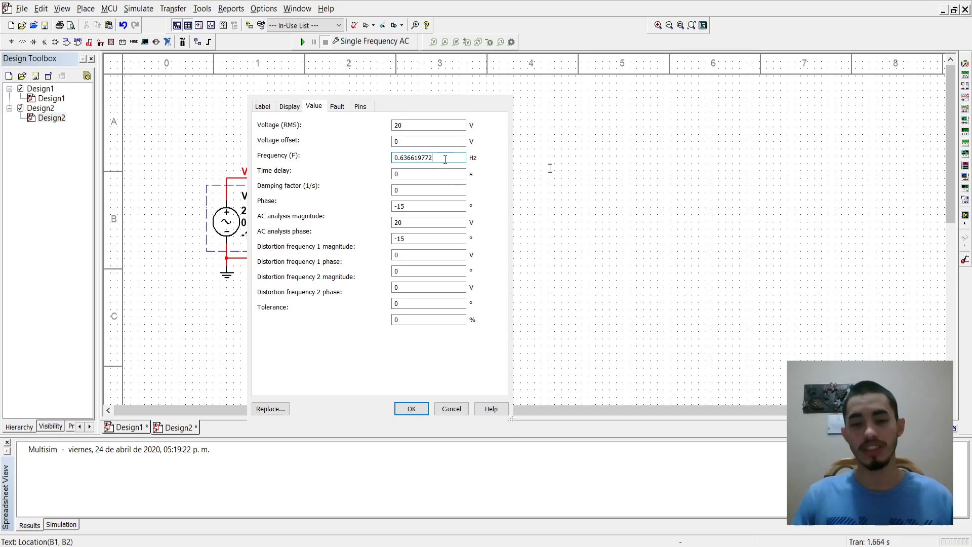
{"action": "double_click", "coordinate": [394, 158]}
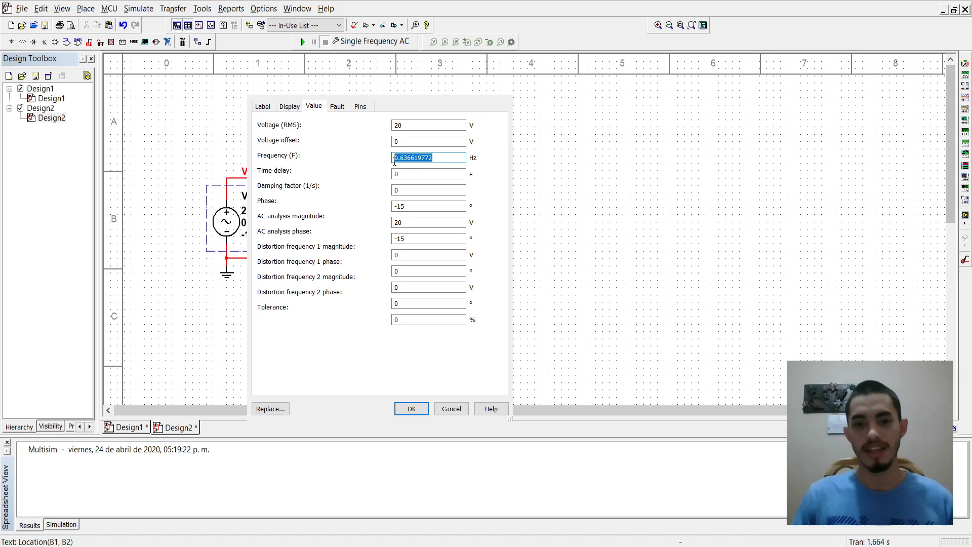
{"action": "left_click", "coordinate": [438, 156]}
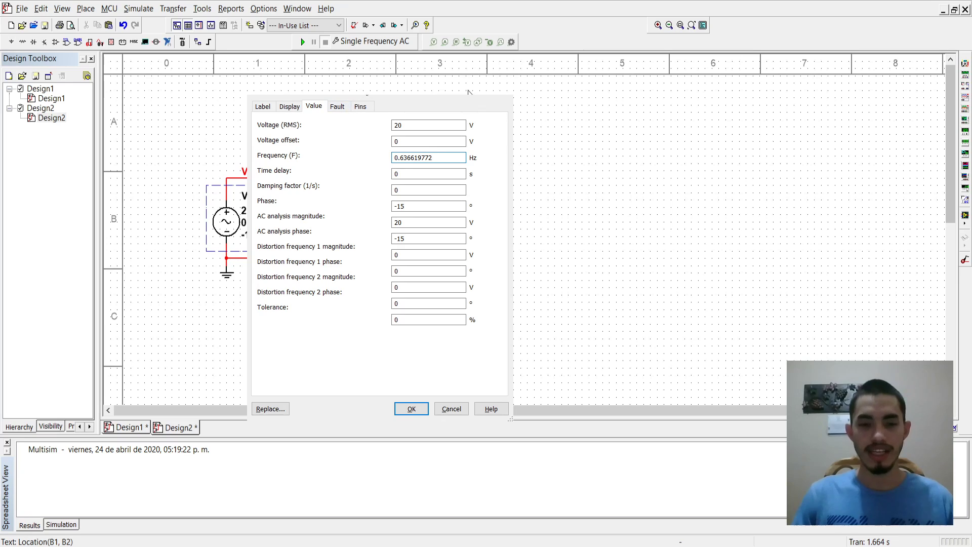
Review V1's voltage, AC analysis magnitude, phase and frequency once more and close its settings.
{"action": "left_click", "coordinate": [407, 124]}
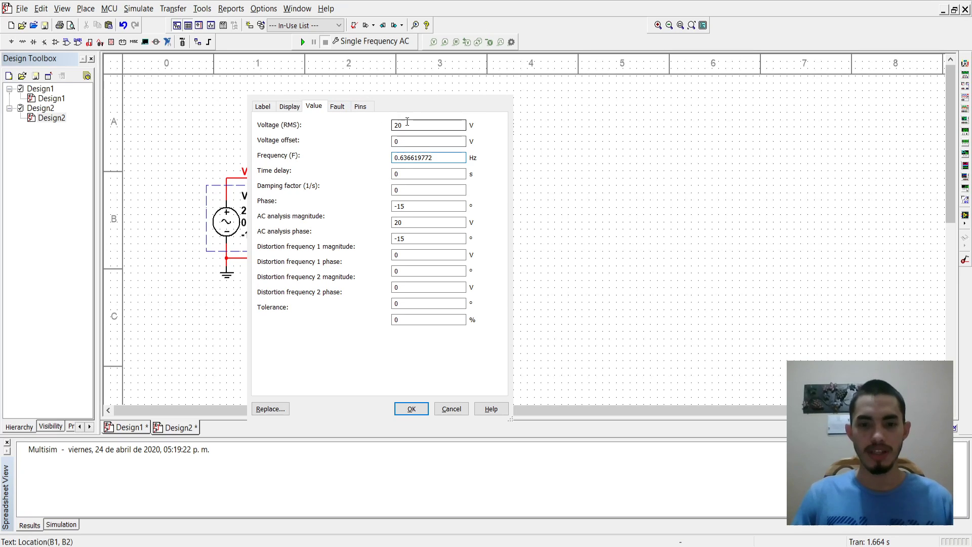
{"action": "left_click", "coordinate": [403, 223]}
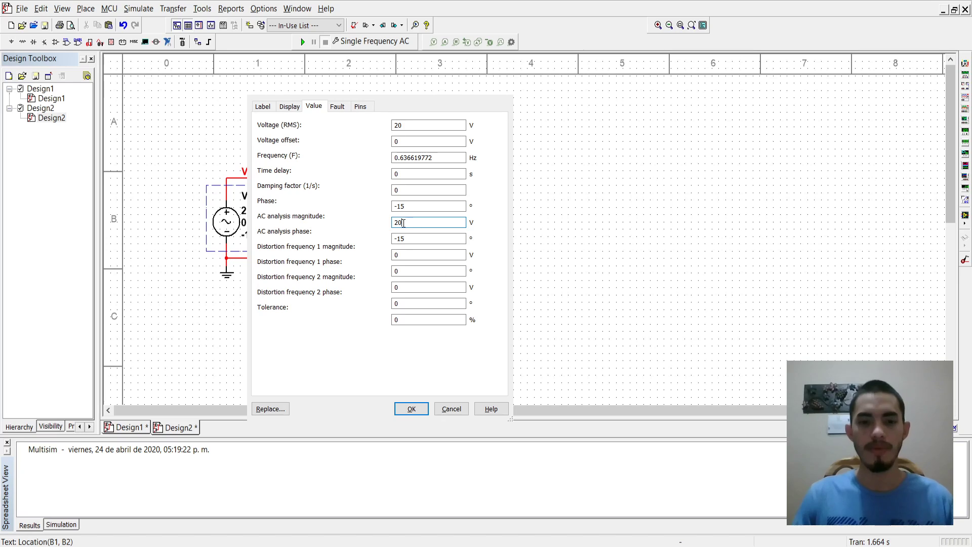
{"action": "left_click", "coordinate": [410, 207]}
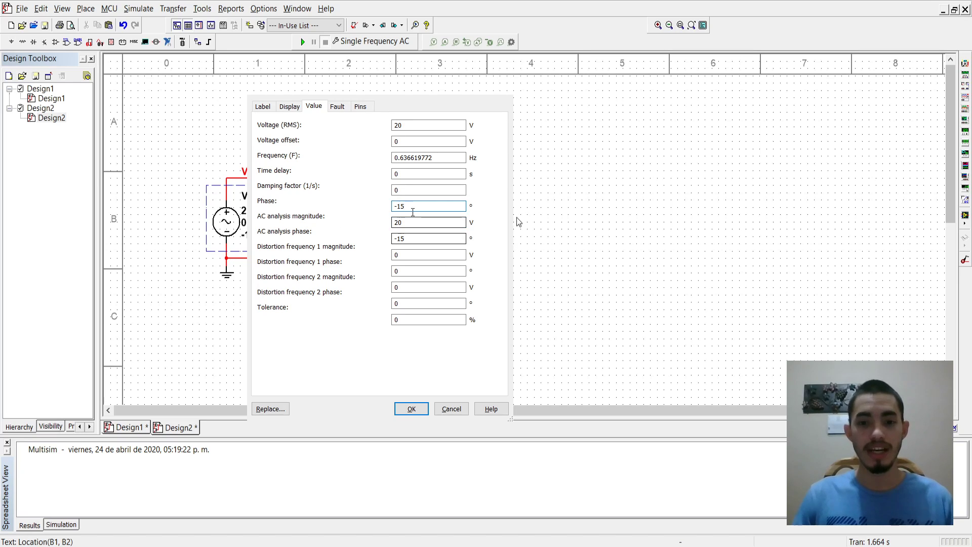
{"action": "left_click", "coordinate": [447, 159]}
{"action": "key", "text": "alt+Tab"}
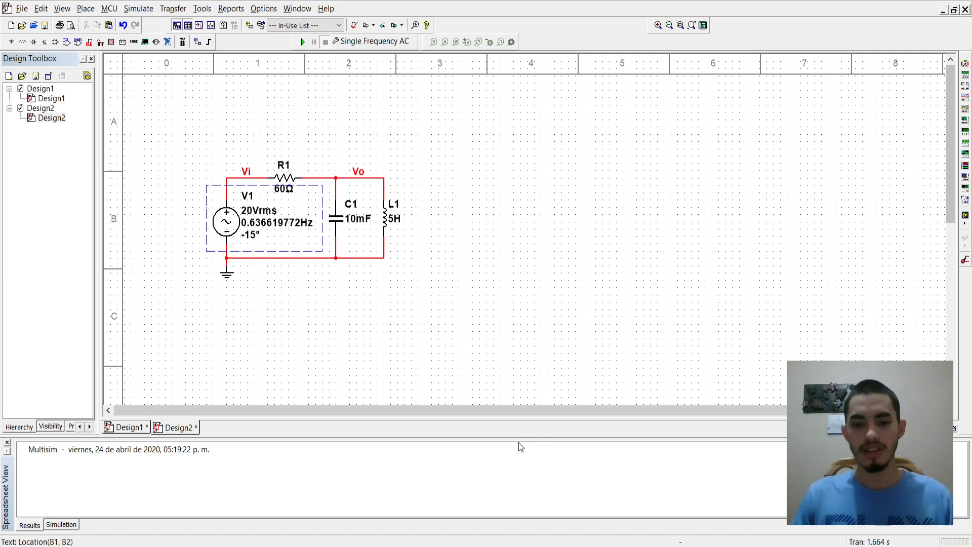
{"action": "left_click", "coordinate": [318, 361]}
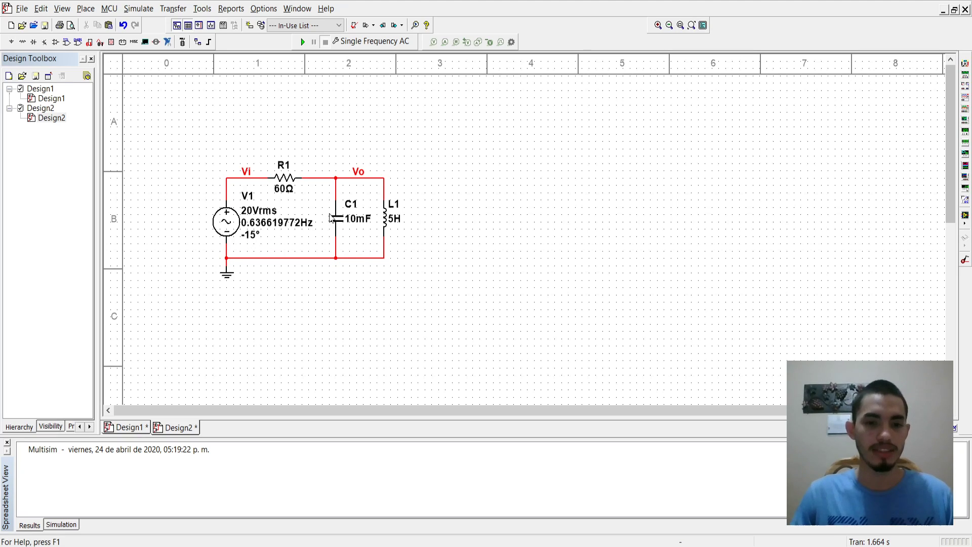
Open the net settings of the Vo wire between capacitor C1 and inductor L1.
{"action": "left_click", "coordinate": [377, 185]}
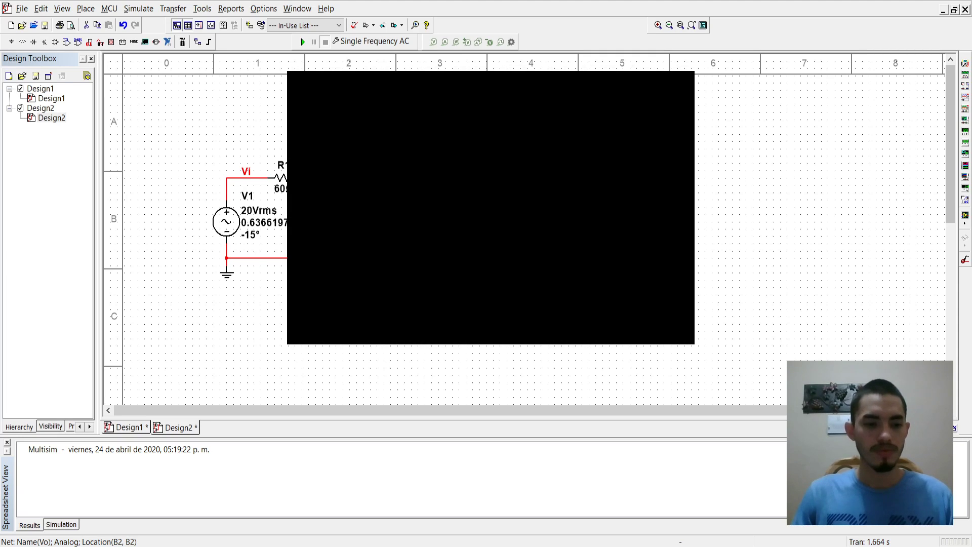
{"action": "double_click", "coordinate": [360, 178]}
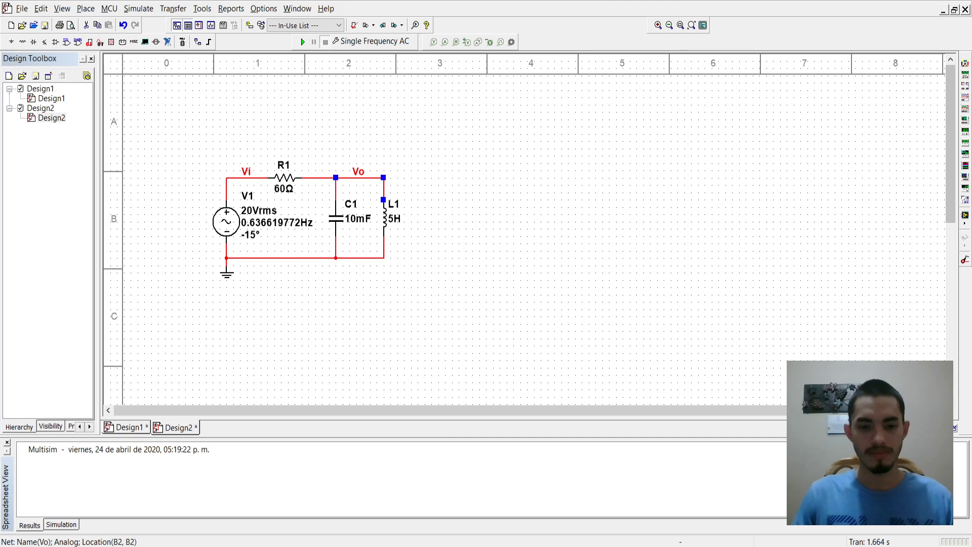
Examine the preferred net name of the Vo wire between C1 and L1, and close the net settings without changes.
{"action": "double_click", "coordinate": [359, 177]}
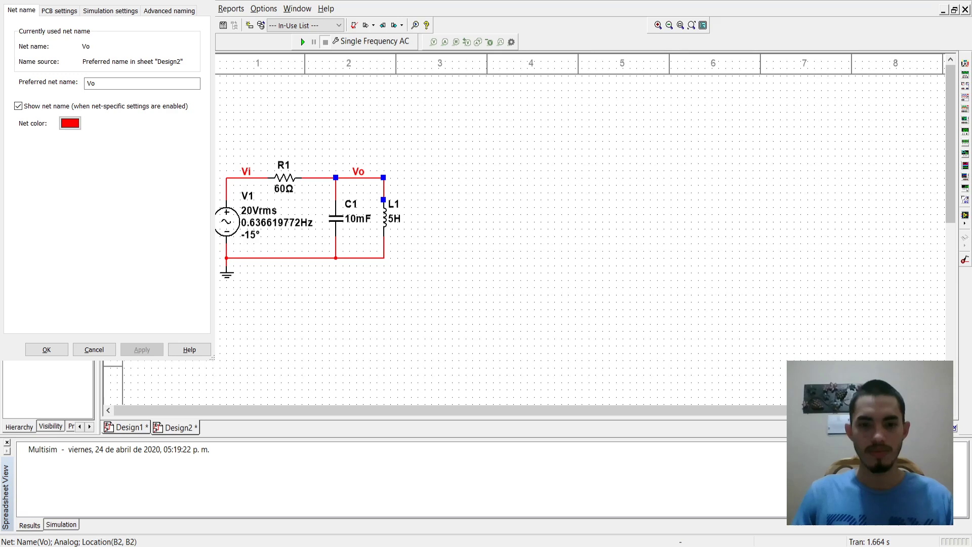
{"action": "left_click_drag", "start_coordinate": [108, 0], "coordinate": [513, 65]}
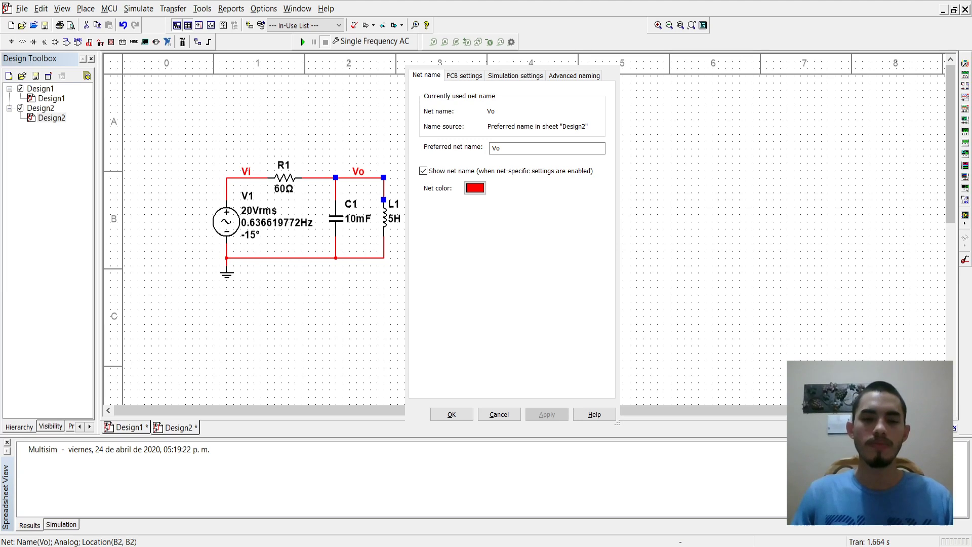
{"action": "double_click", "coordinate": [526, 149]}
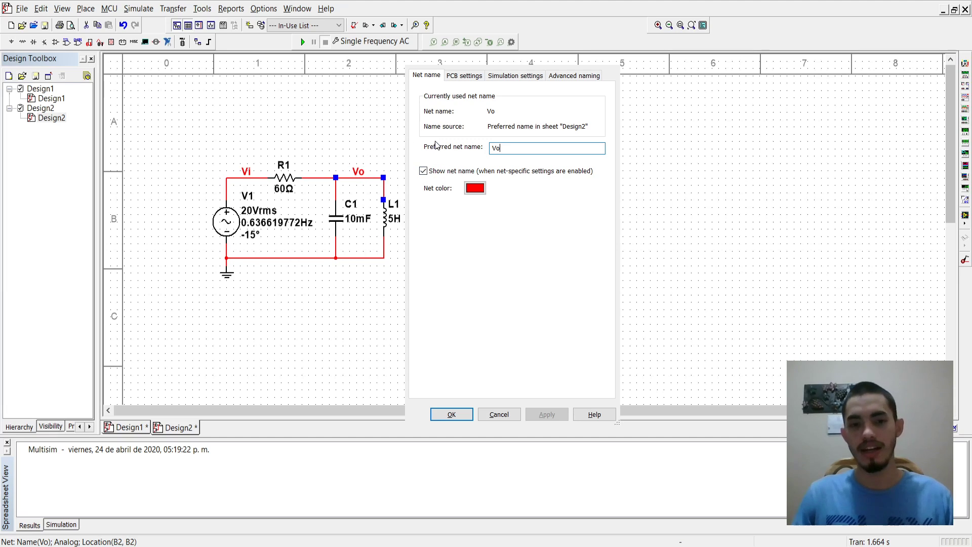
{"action": "key", "text": "alt+Tab"}
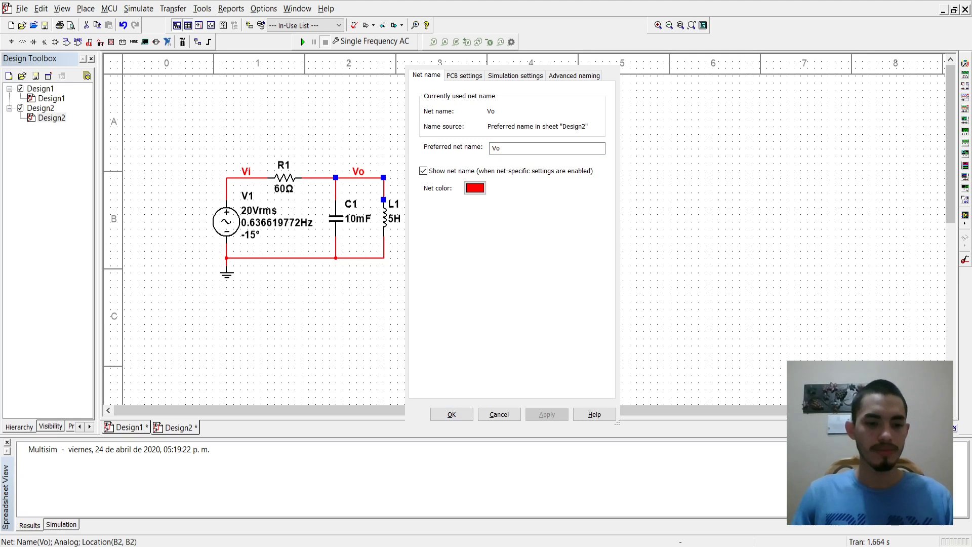
{"action": "key", "text": "Escape"}
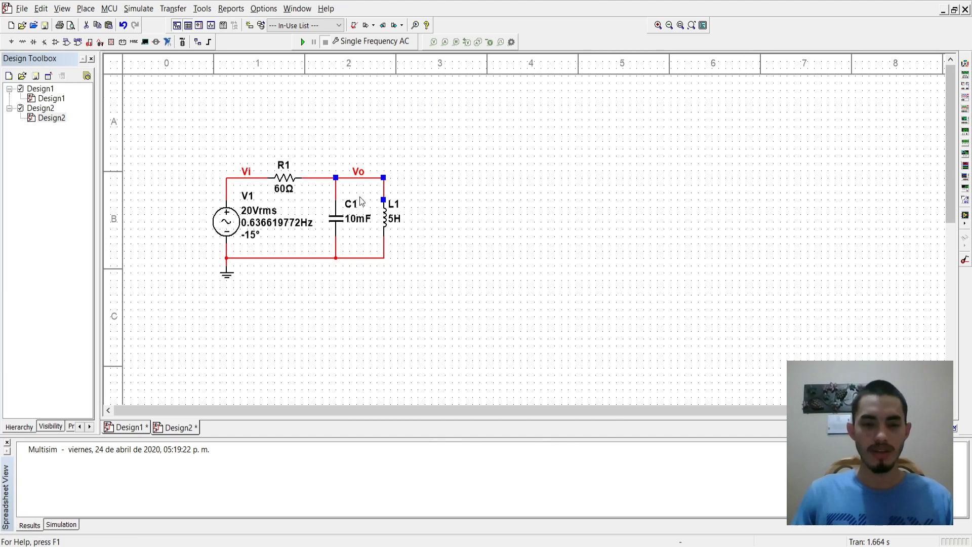
Open the Single Frequency AC analysis settings and examine the analysis frequency.
{"action": "left_click_drag", "start_coordinate": [358, 172], "coordinate": [400, 180]}
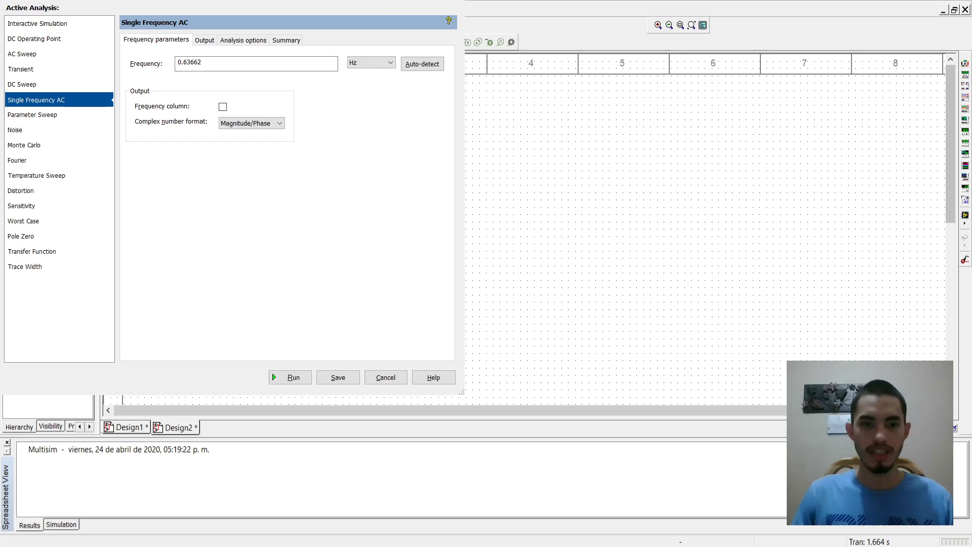
{"action": "left_click_drag", "start_coordinate": [232, 0], "coordinate": [475, 85]}
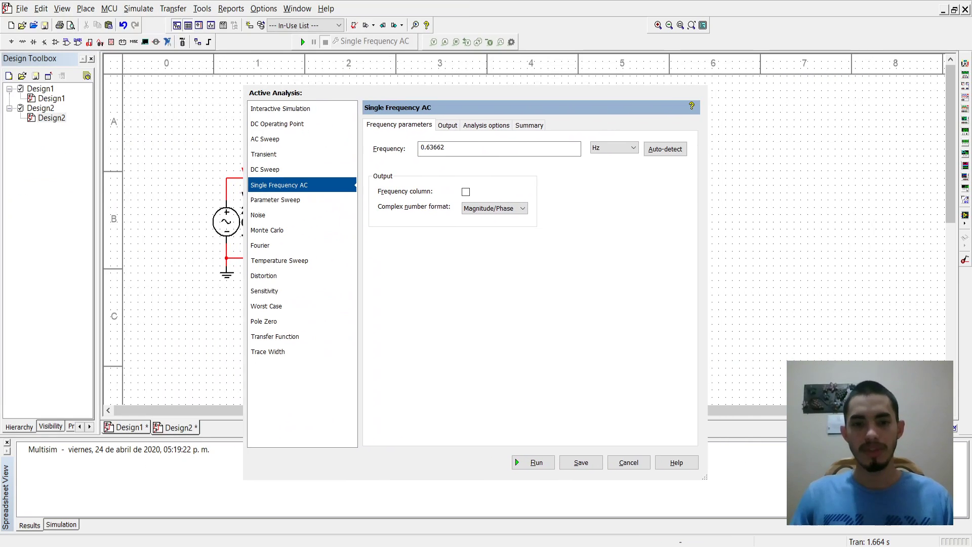
{"action": "double_click", "coordinate": [423, 154]}
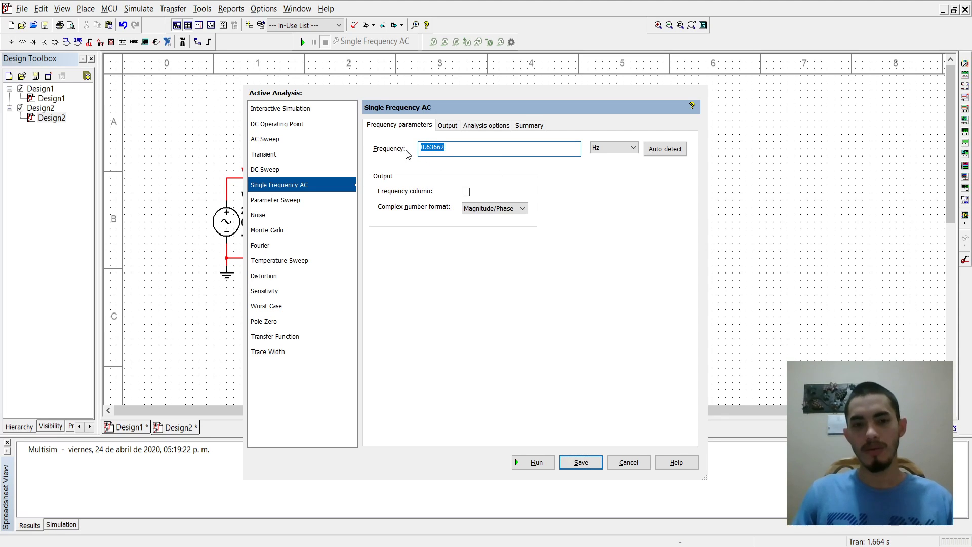
{"action": "left_click", "coordinate": [451, 153]}
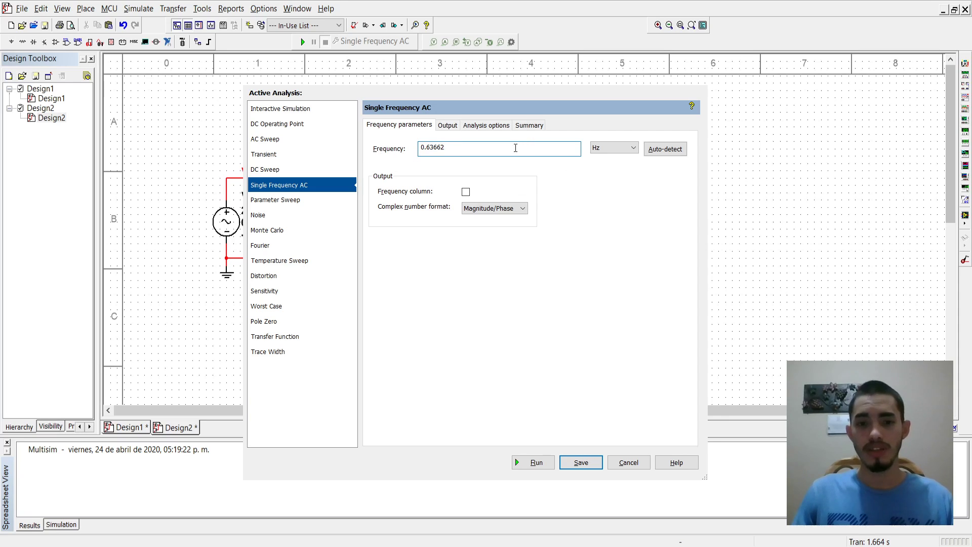
Try an analysis frequency of 52 Hz and replace it by auto-detecting the circuit's frequency.
{"action": "double_click", "coordinate": [515, 148]}
{"action": "type", "text": "52"}
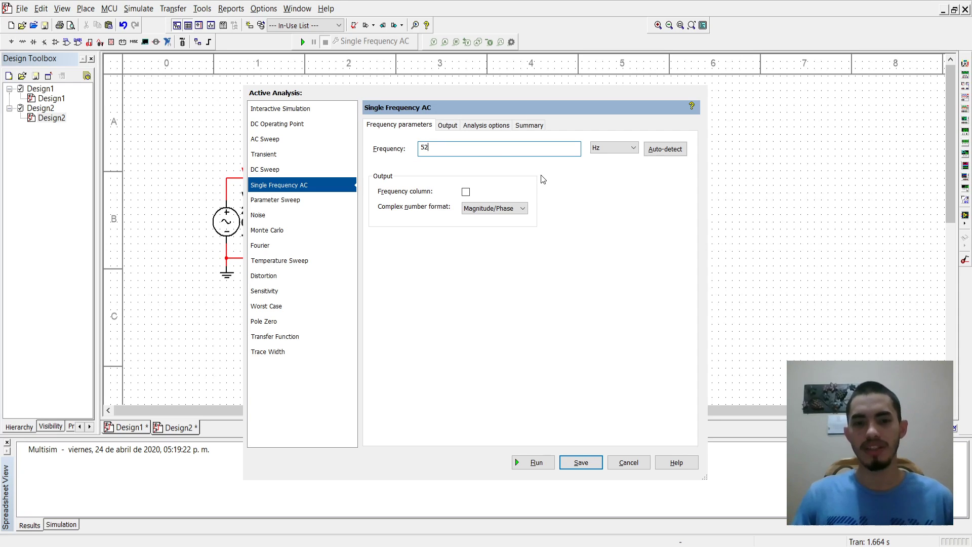
{"action": "left_click", "coordinate": [666, 150]}
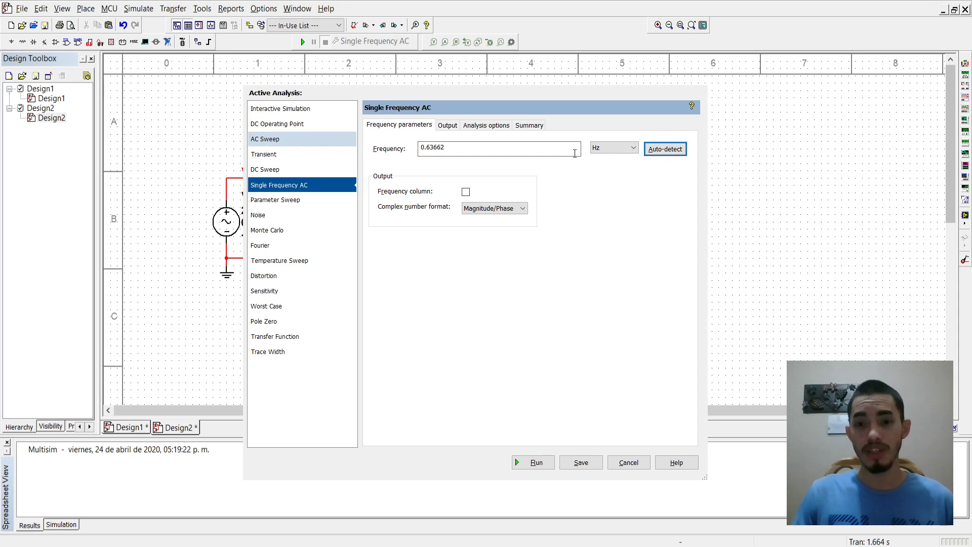
Try kHz as the unit of the analysis frequency and return it to Hz.
{"action": "left_click", "coordinate": [625, 148]}
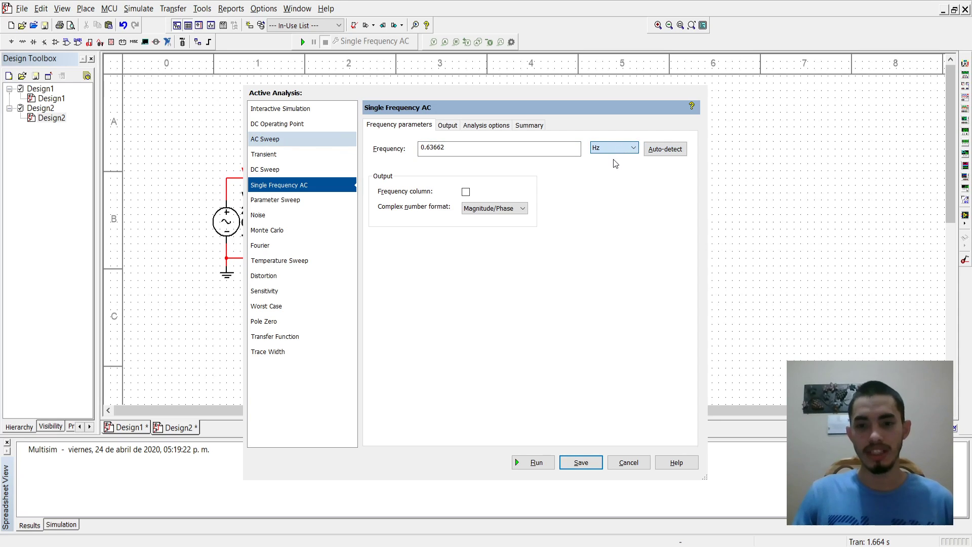
{"action": "left_click", "coordinate": [607, 179]}
{"action": "left_click", "coordinate": [609, 152]}
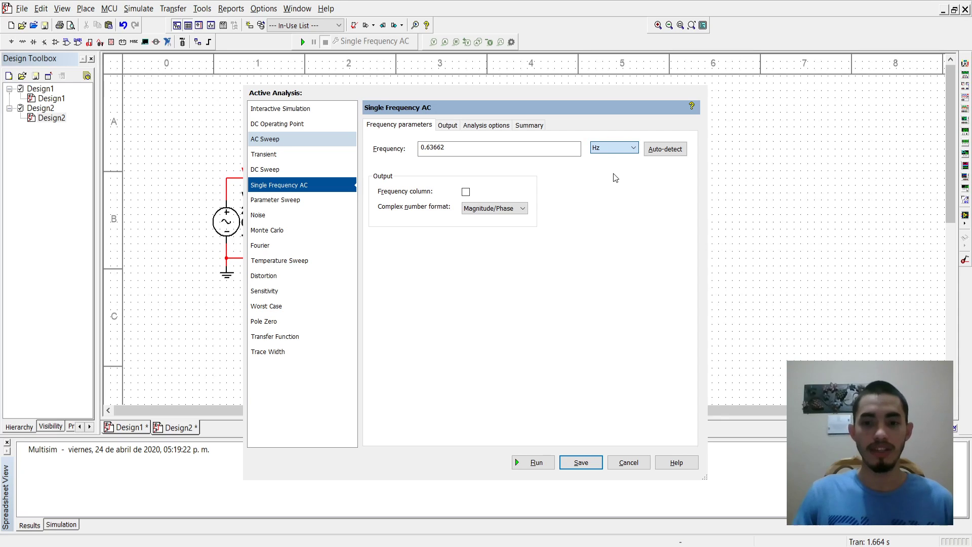
{"action": "left_click", "coordinate": [613, 175]}
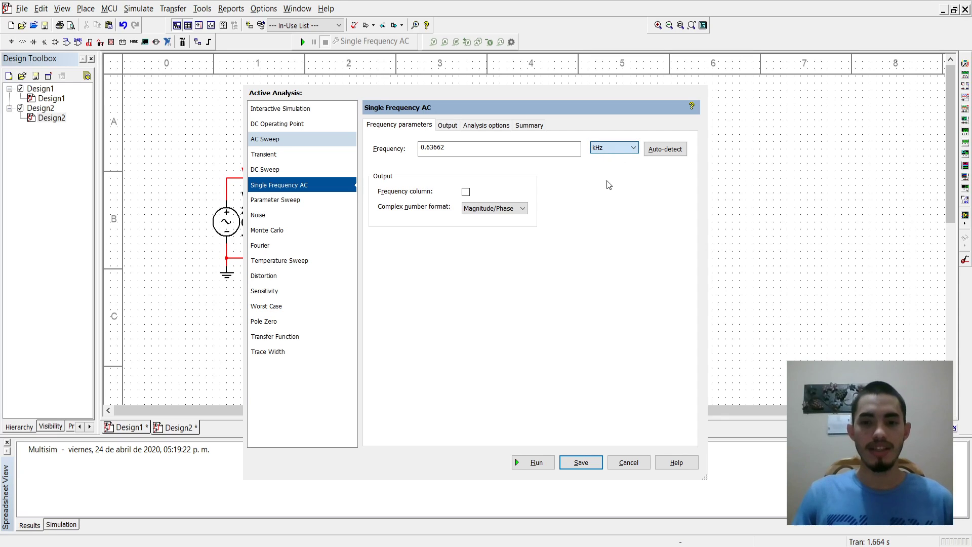
{"action": "key", "text": "Up"}
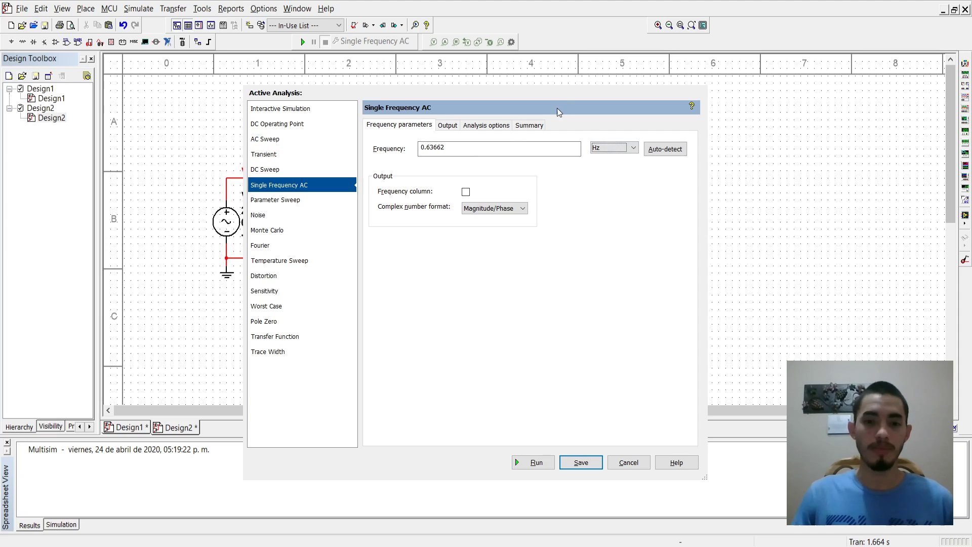
{"action": "double_click", "coordinate": [464, 147]}
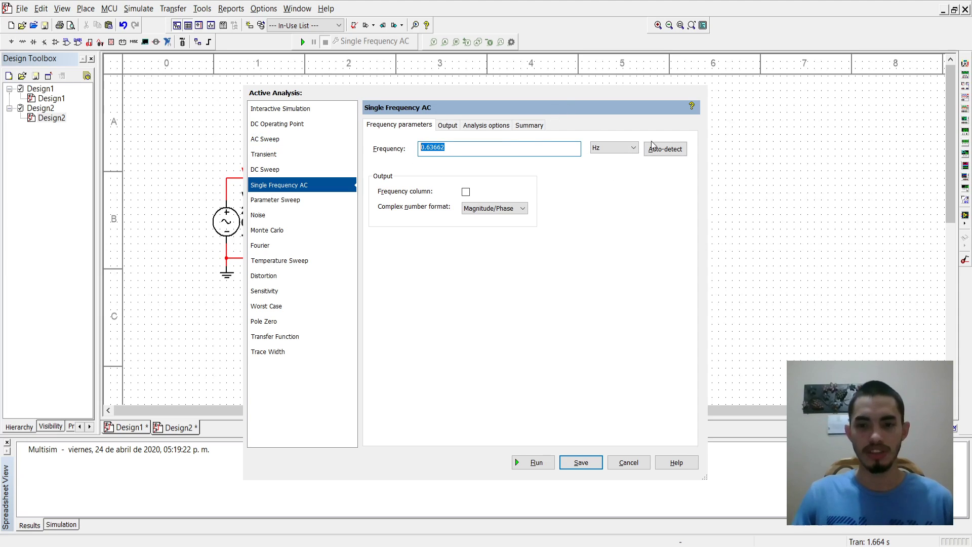
{"action": "left_click", "coordinate": [486, 125]}
{"action": "left_click", "coordinate": [400, 125]}
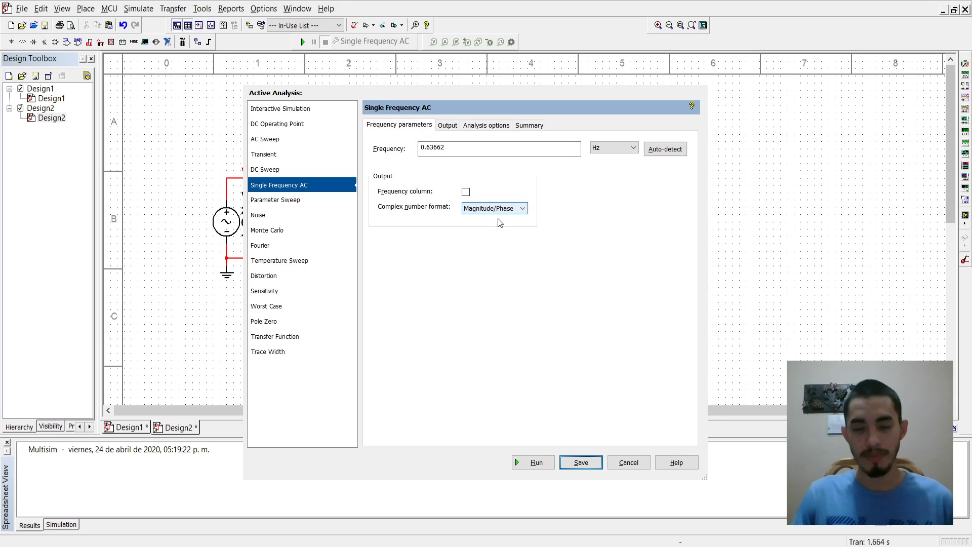
Try Real/Imaginary as the complex number format of the output and return it to Magnitude/Phase.
{"action": "left_click", "coordinate": [503, 211]}
{"action": "left_click", "coordinate": [507, 226]}
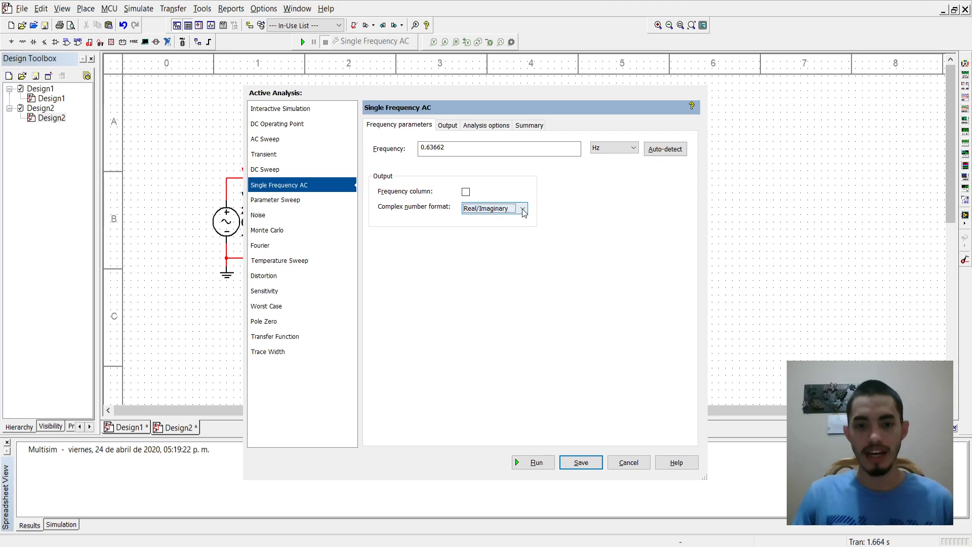
{"action": "left_click", "coordinate": [496, 211]}
{"action": "left_click", "coordinate": [500, 230]}
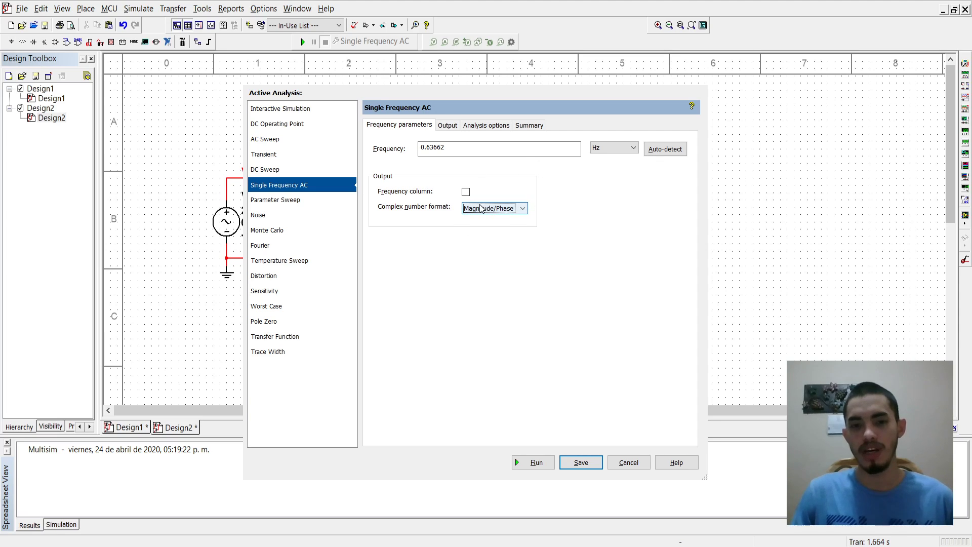
{"action": "left_click", "coordinate": [511, 220]}
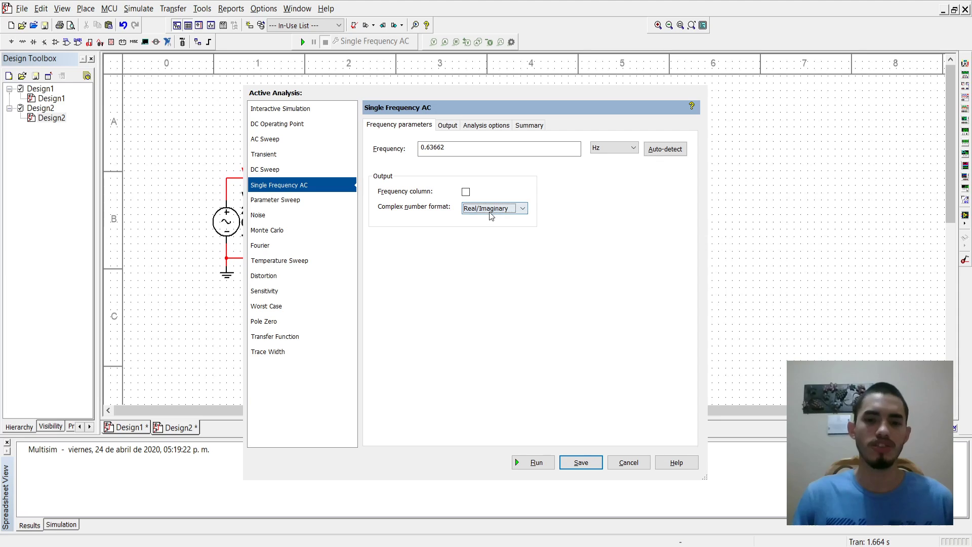
{"action": "left_click", "coordinate": [502, 209]}
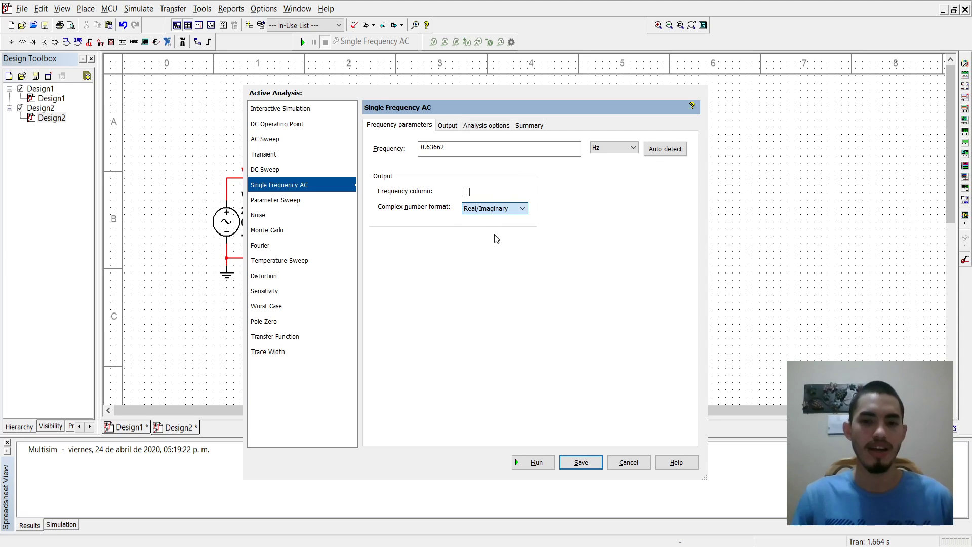
{"action": "left_click", "coordinate": [507, 227]}
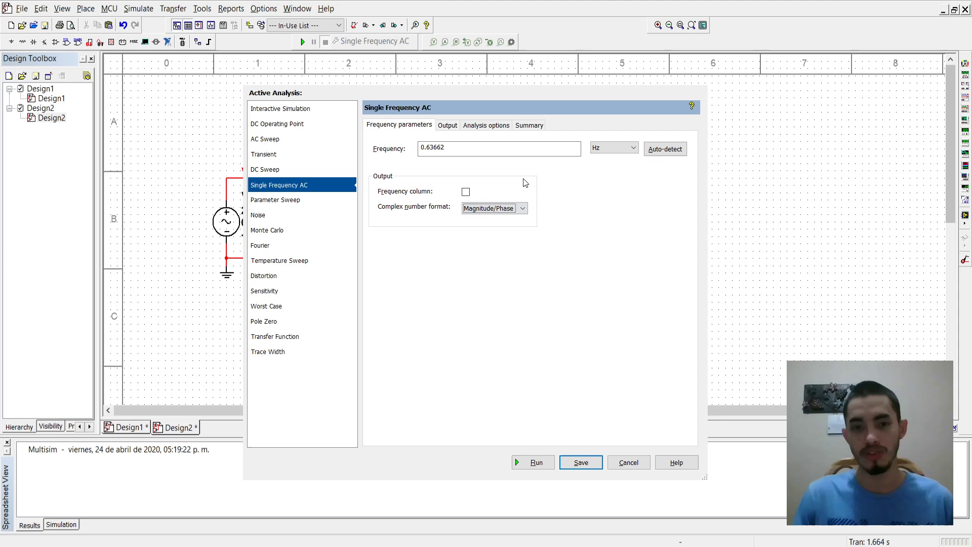
Remove and re-add V(vo) as the selected output variable, and run the Single Frequency AC analysis.
{"action": "left_click", "coordinate": [444, 126]}
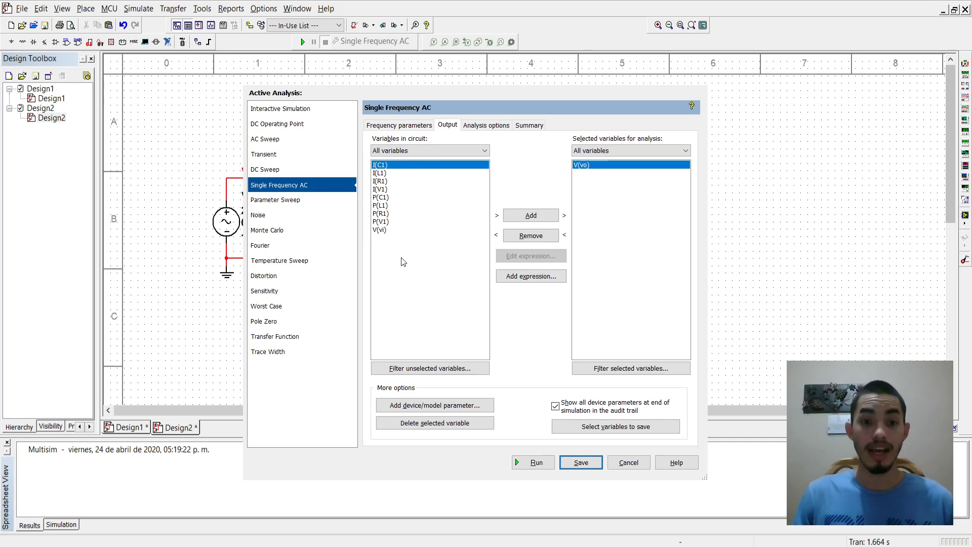
{"action": "left_click", "coordinate": [583, 166]}
{"action": "left_click", "coordinate": [556, 236]}
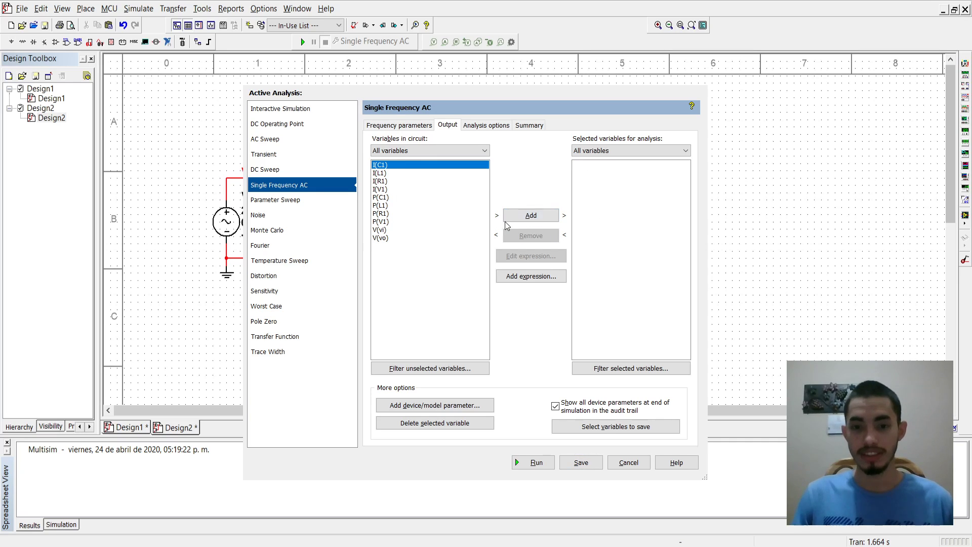
{"action": "left_click", "coordinate": [381, 238]}
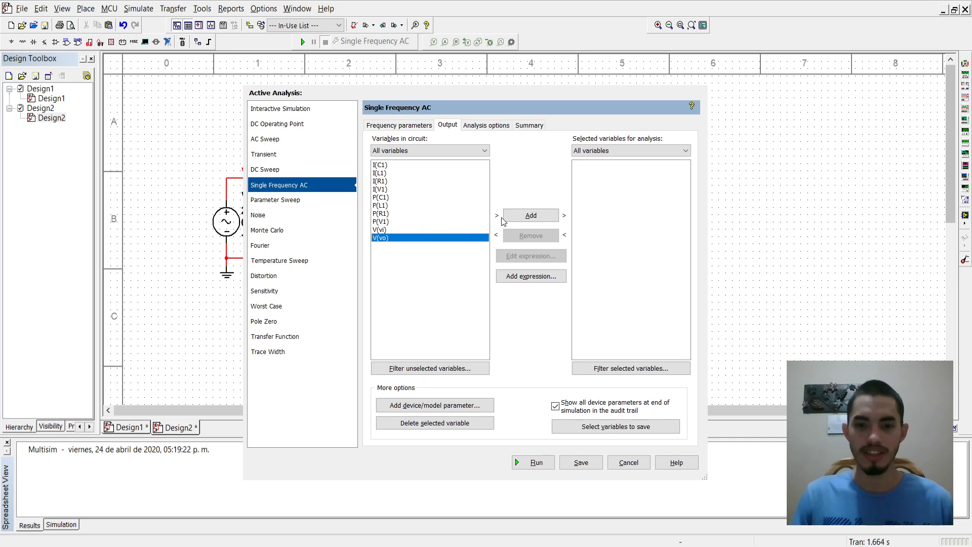
{"action": "left_click", "coordinate": [532, 215]}
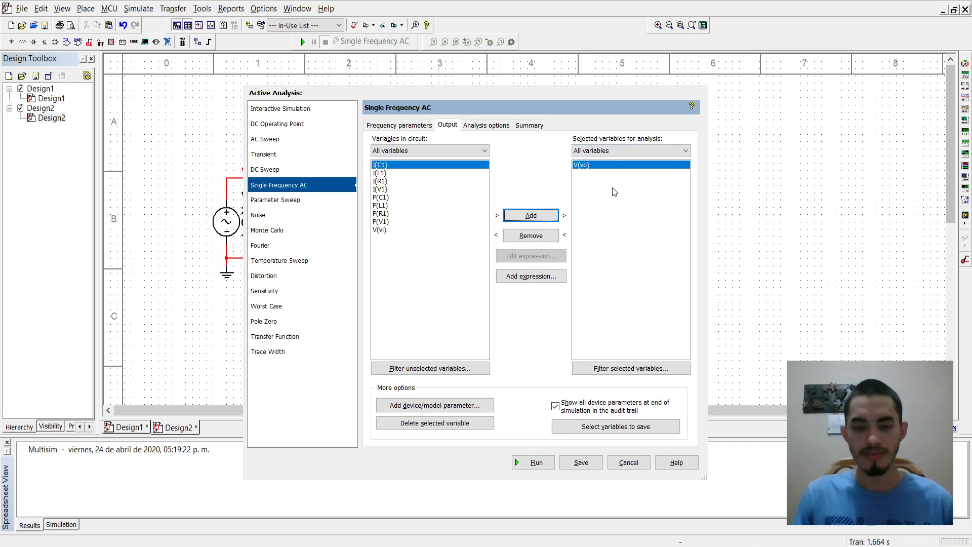
{"action": "left_click", "coordinate": [535, 462]}
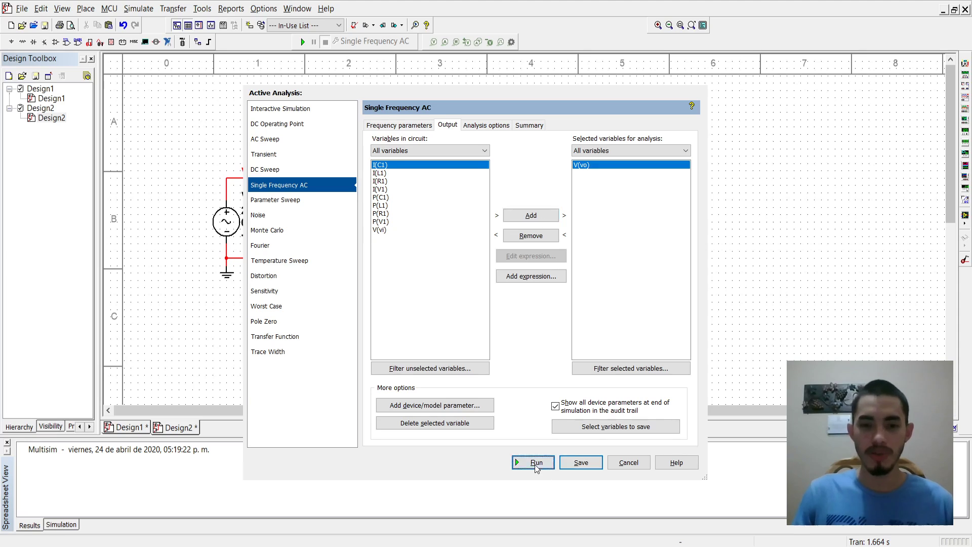